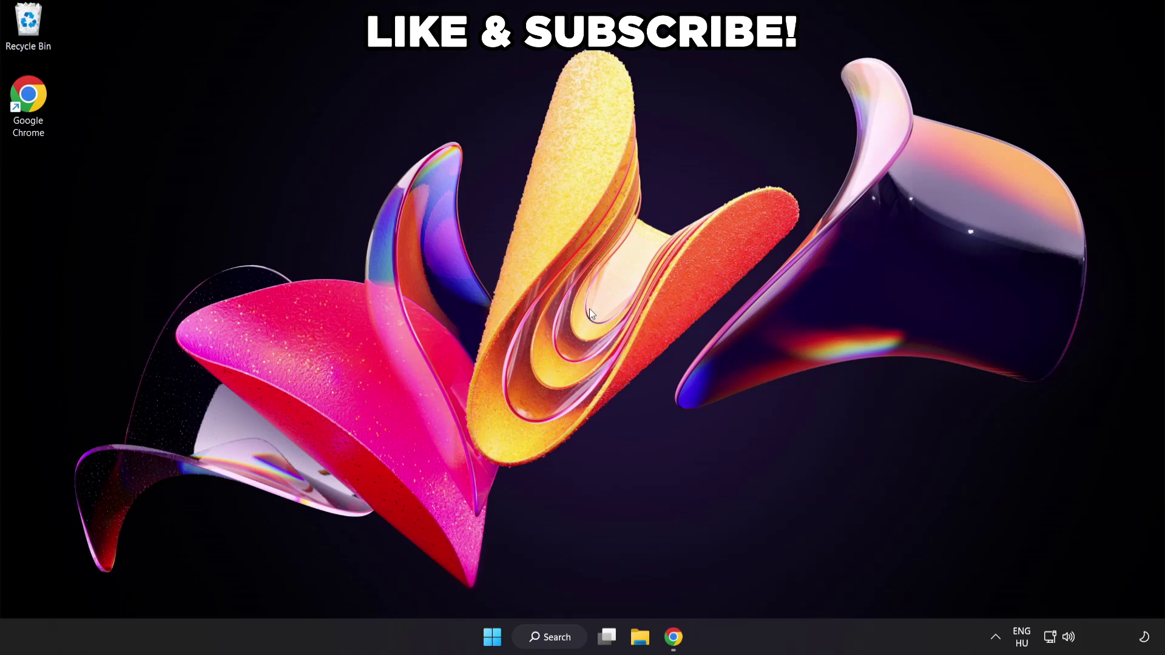
Search Windows for 'edit power plan'.
{"action": "left_click", "coordinate": [563, 640]}
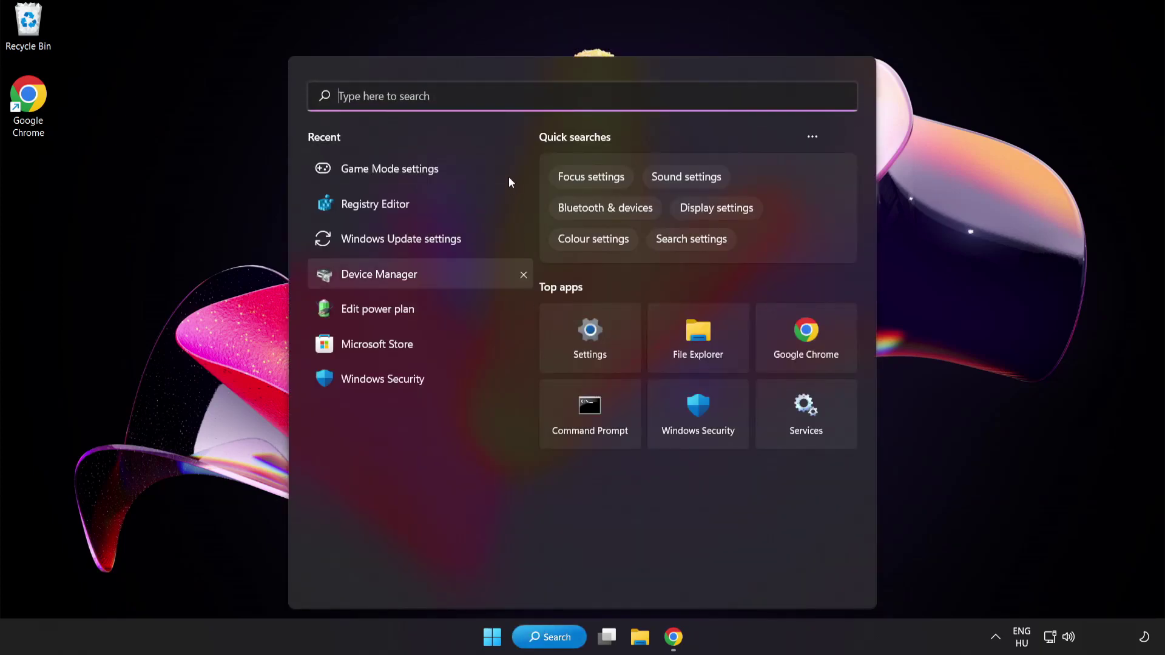
{"action": "type", "text": "edit po"}
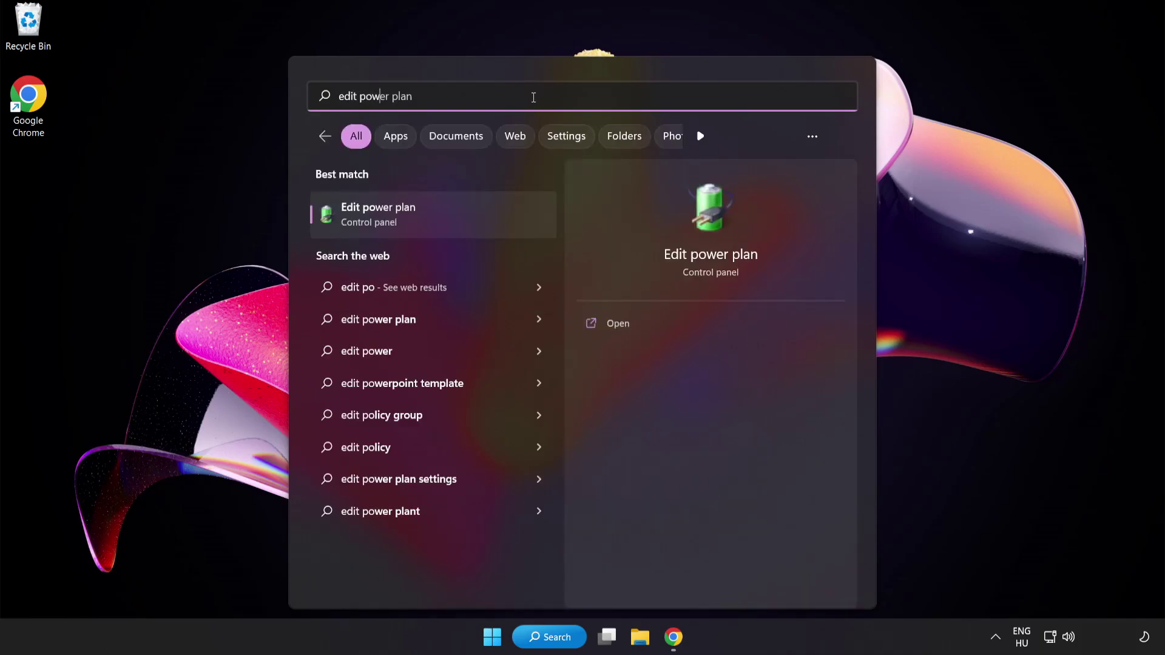
{"action": "type", "text": "wer plan"}
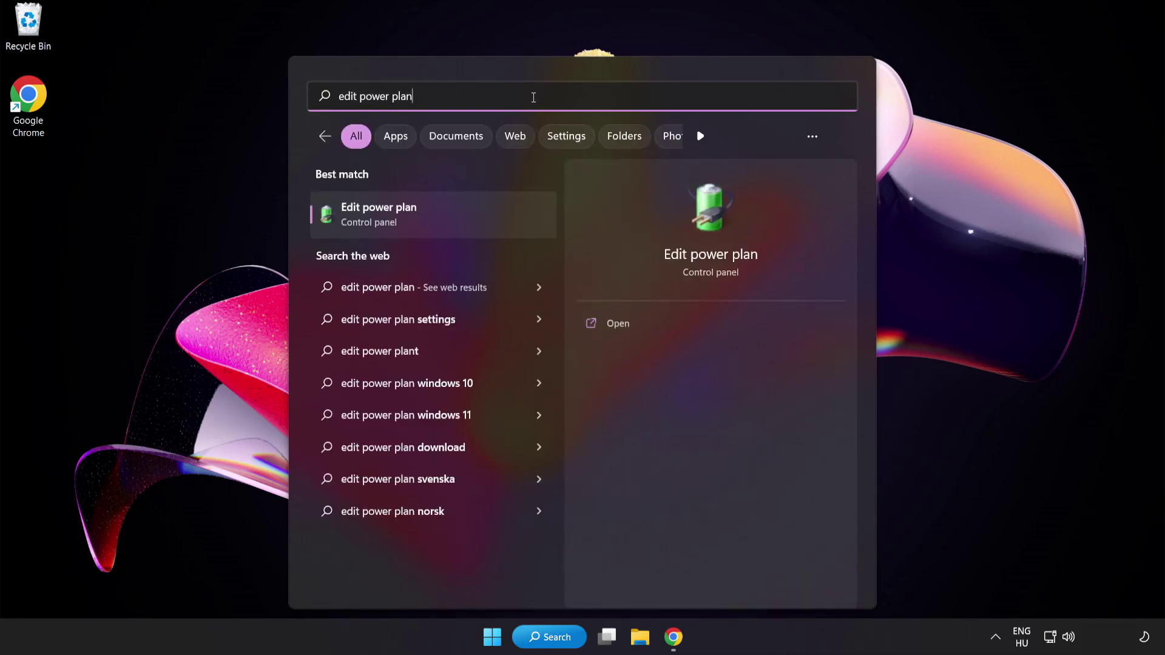
Open the Edit power plan result and switch the active plan from Balanced to High performance.
{"action": "left_click", "coordinate": [472, 222]}
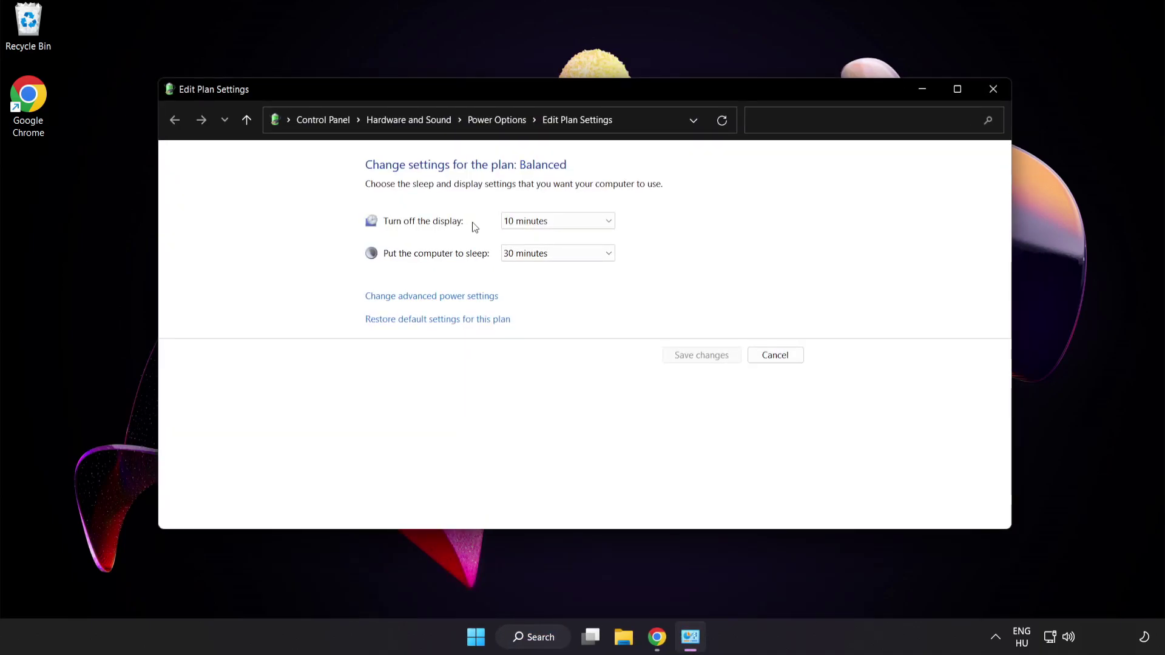
{"action": "left_click", "coordinate": [507, 122]}
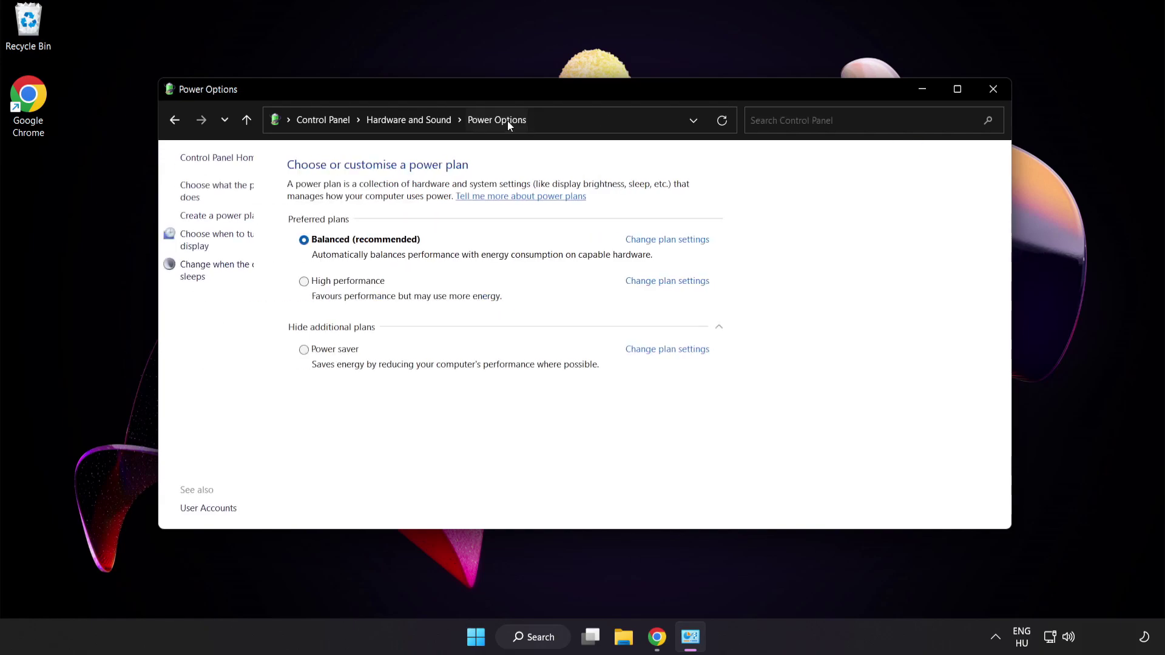
{"action": "left_click", "coordinate": [389, 283]}
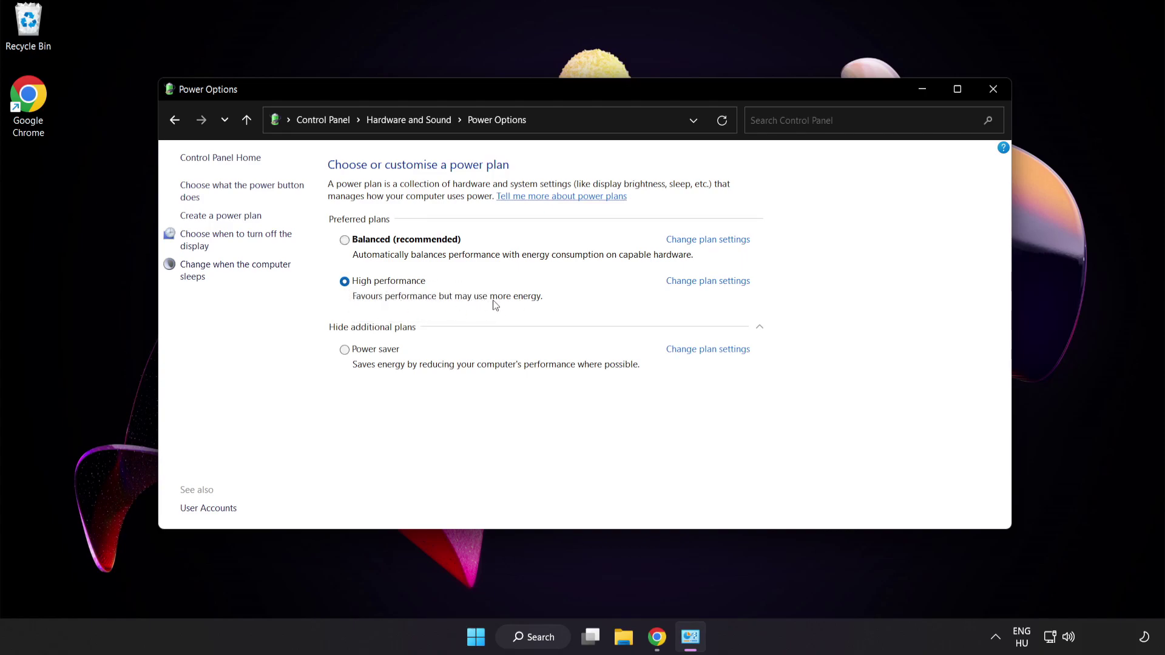
Close Power Options and search Windows for 'device manager'.
{"action": "left_click", "coordinate": [993, 89]}
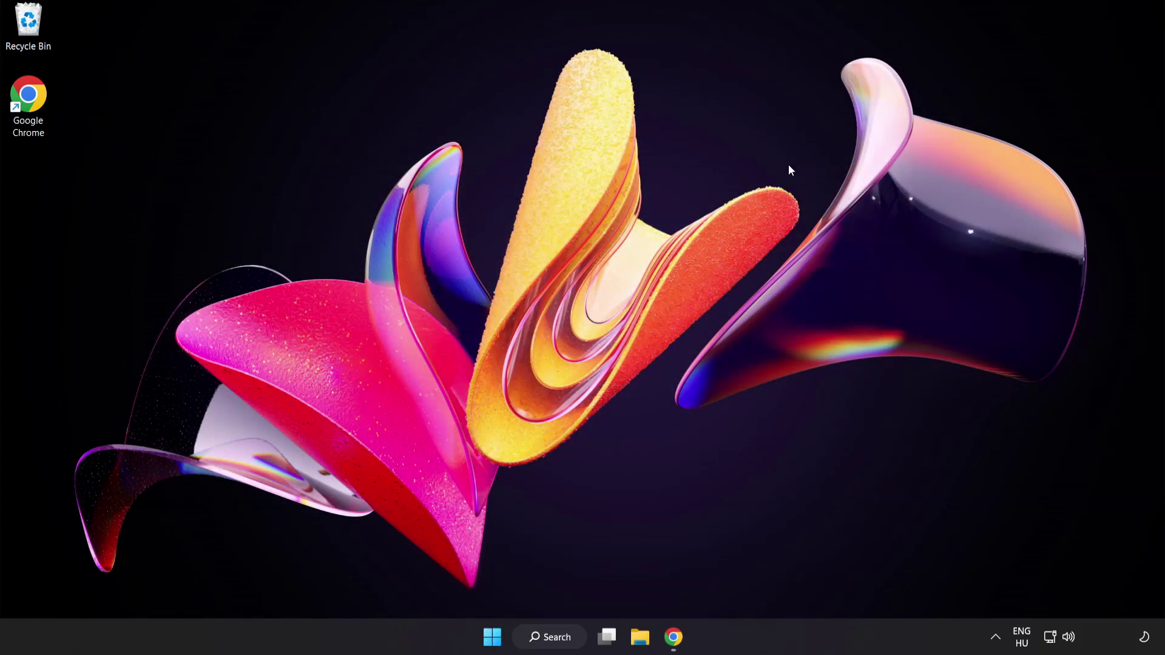
{"action": "left_click", "coordinate": [561, 637]}
{"action": "type", "text": "d"}
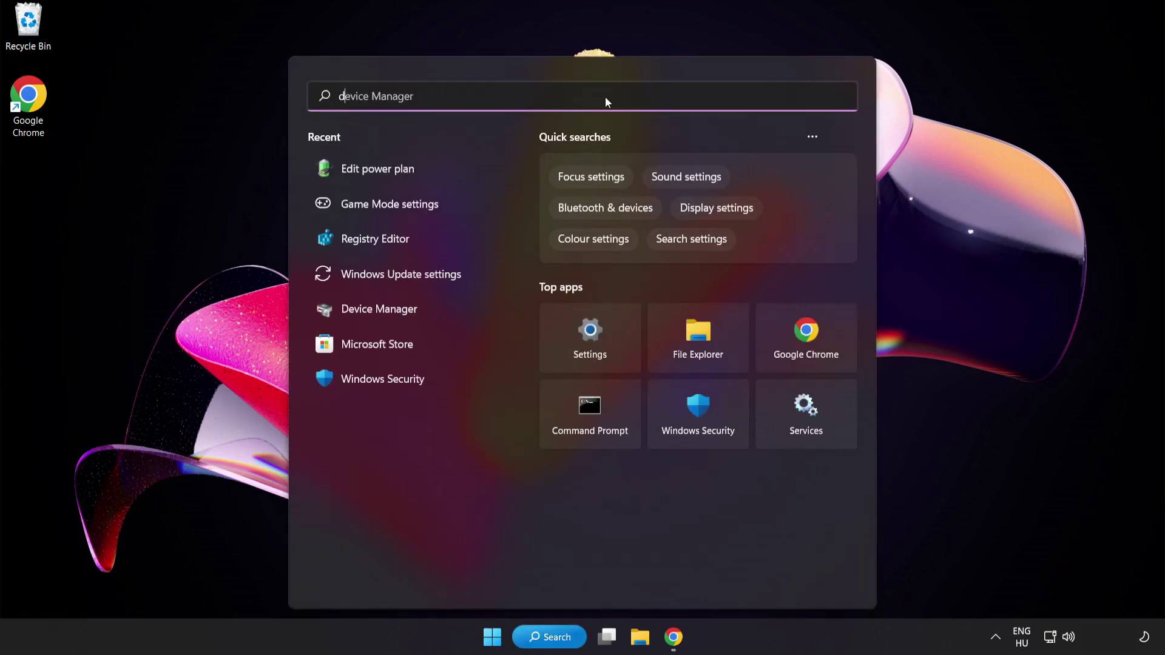
{"action": "type", "text": "evice manager"}
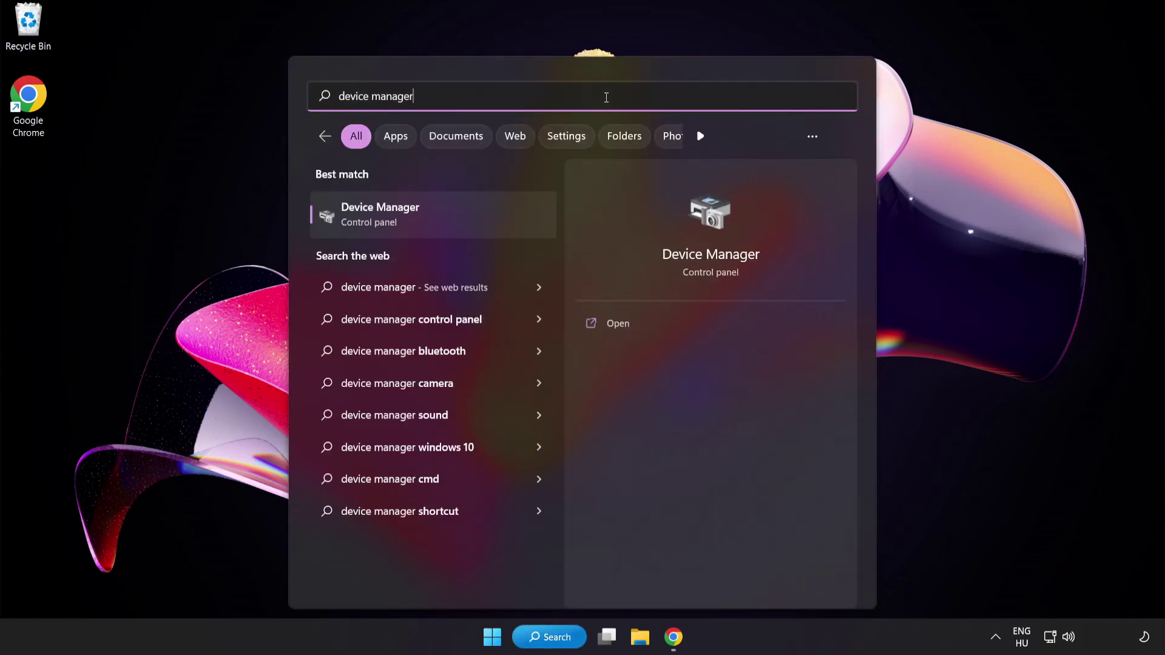
Launch Device Manager and select the VMware SVGA 3D adapter under Display adapters.
{"action": "left_click", "coordinate": [478, 220]}
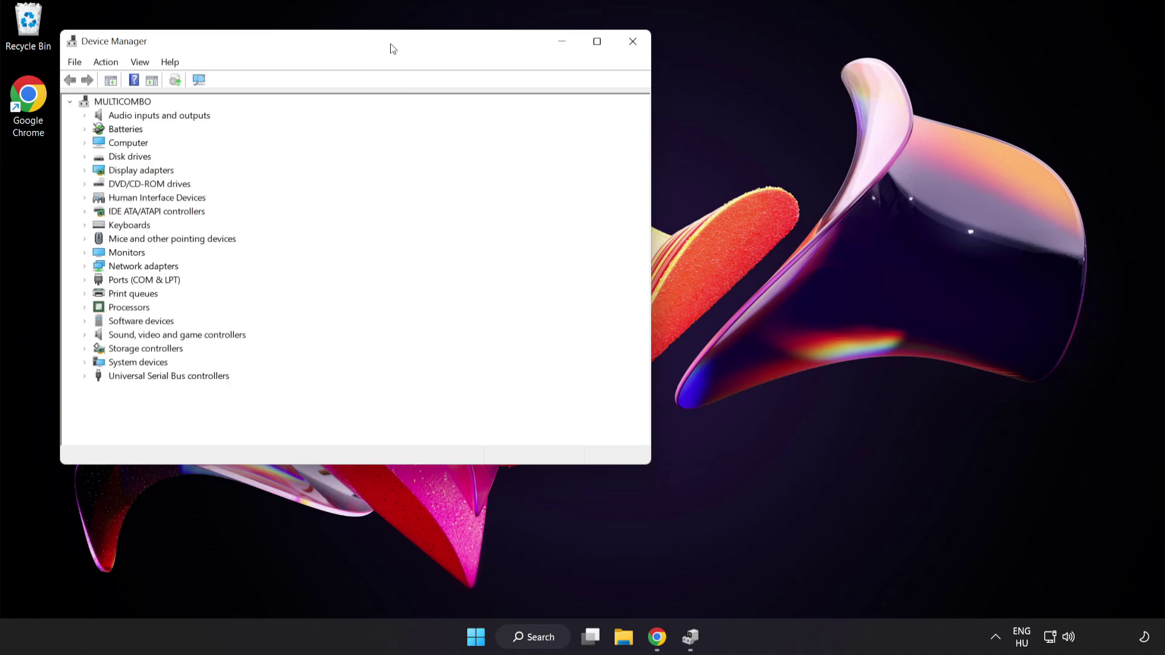
{"action": "left_click_drag", "start_coordinate": [392, 48], "coordinate": [590, 120]}
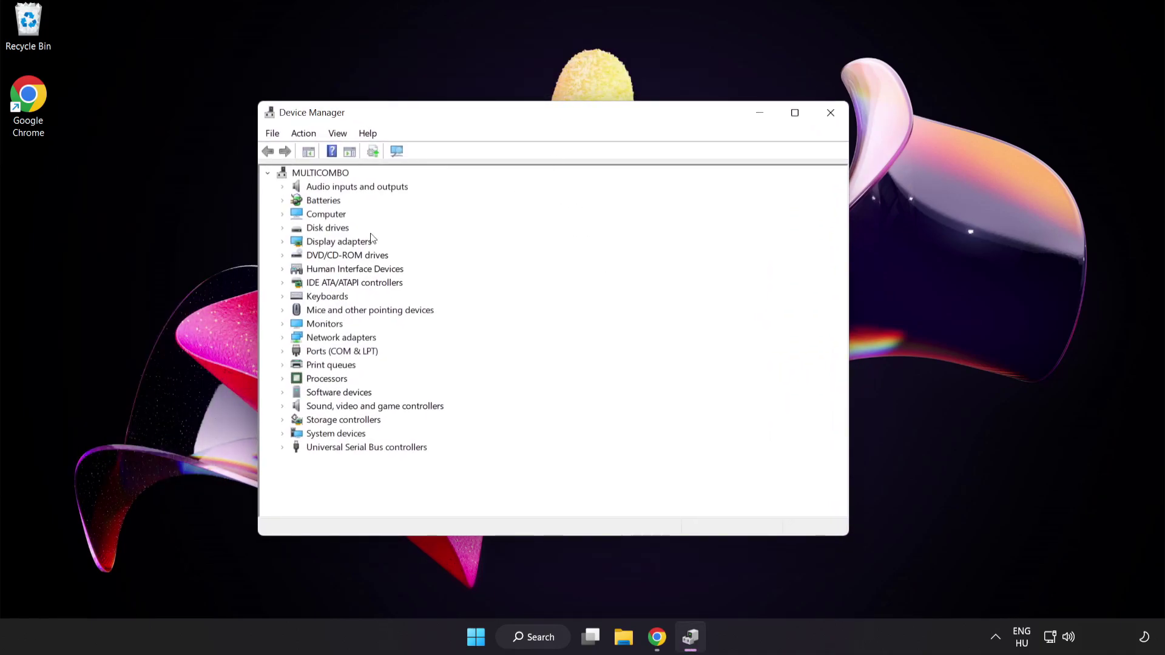
{"action": "left_click", "coordinate": [299, 245]}
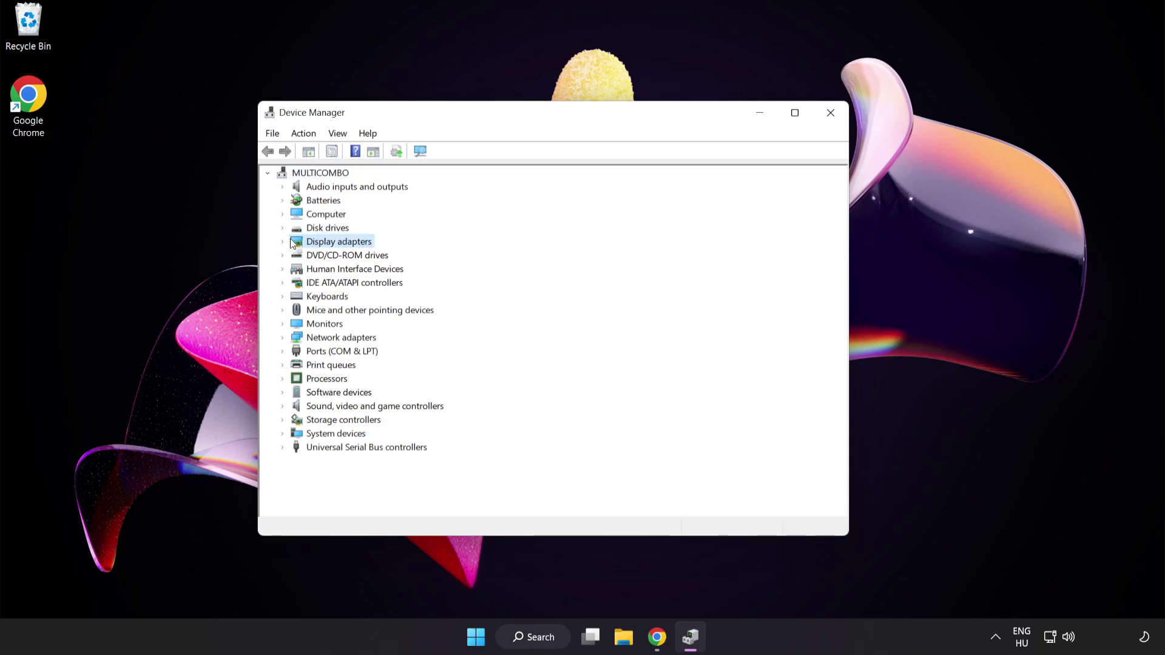
{"action": "left_click", "coordinate": [283, 245]}
{"action": "left_click", "coordinate": [331, 256]}
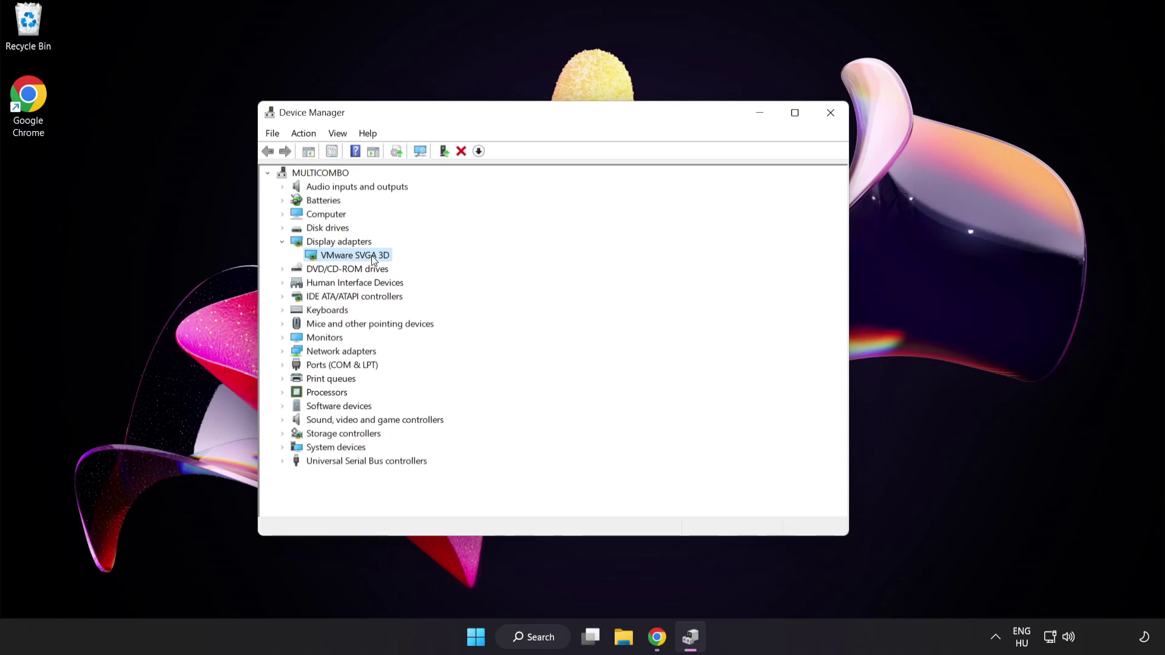
Search automatically for a VMware SVGA 3D driver; the best one is already installed.
{"action": "right_click", "coordinate": [371, 256]}
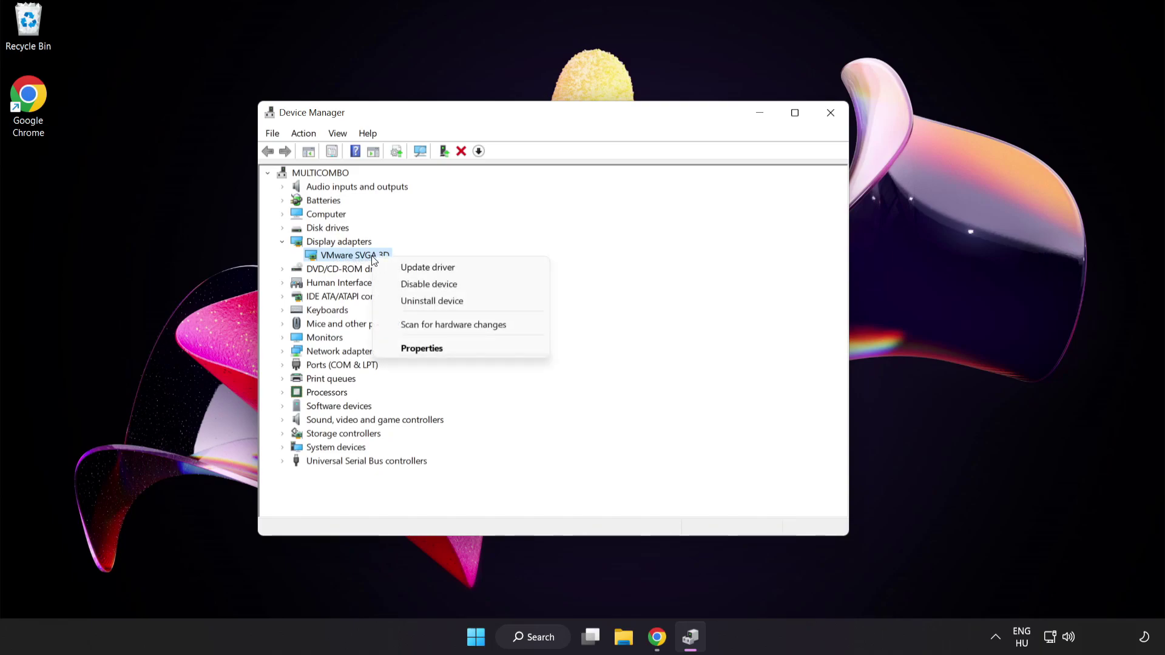
{"action": "left_click", "coordinate": [459, 271]}
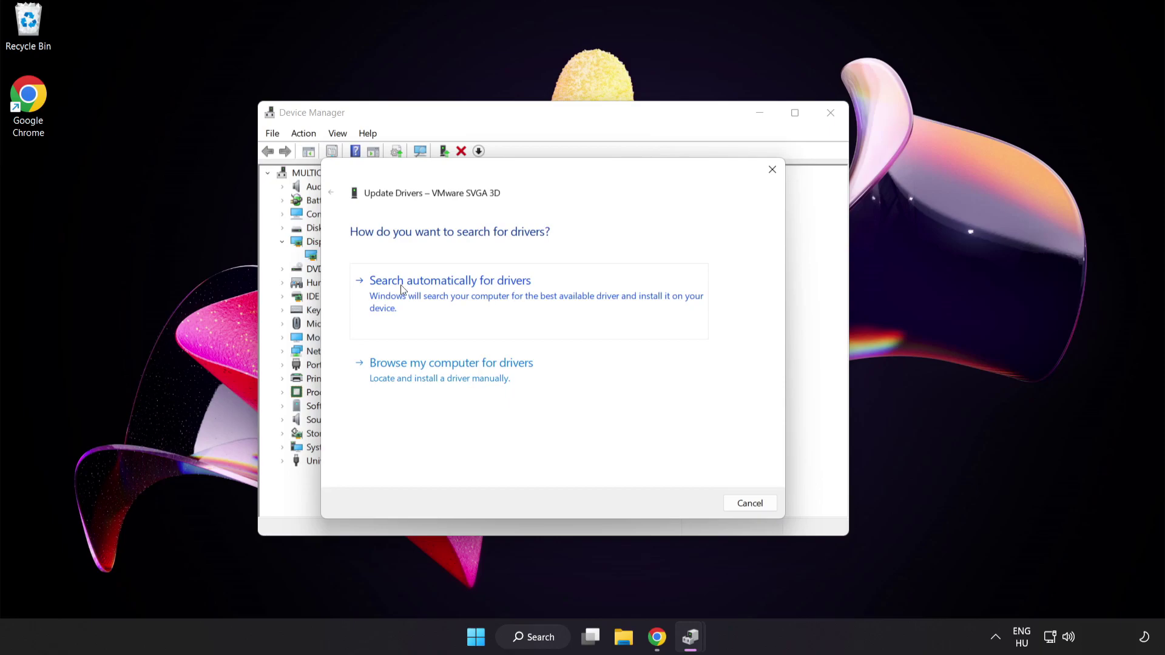
{"action": "left_click", "coordinate": [480, 295]}
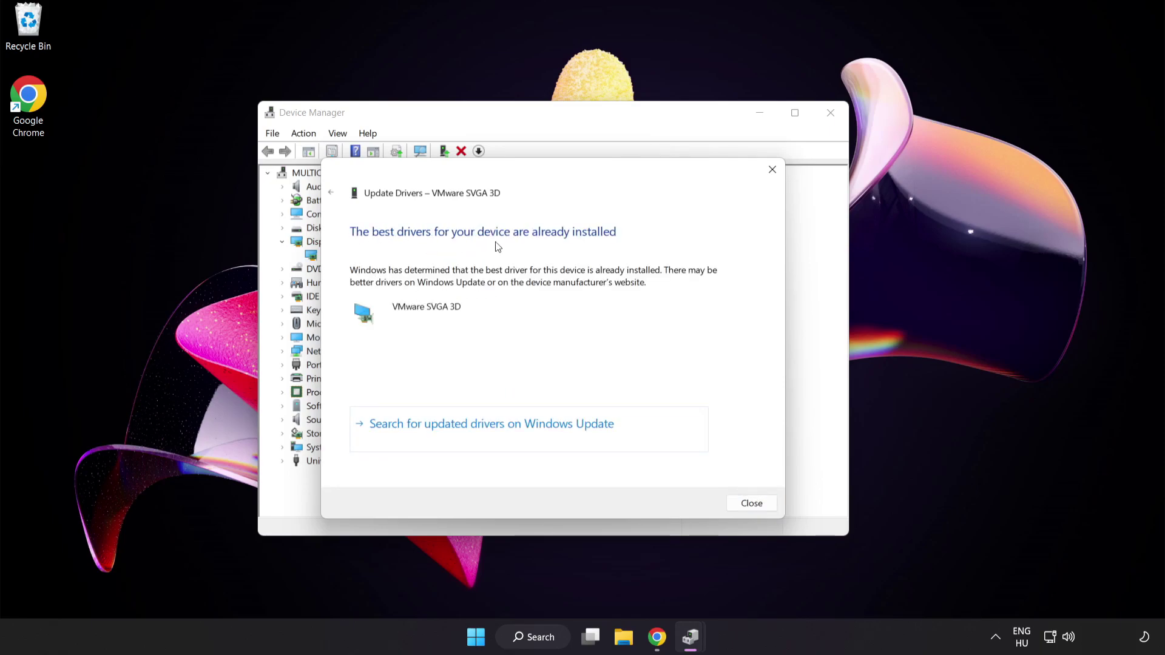
{"action": "left_click", "coordinate": [750, 505]}
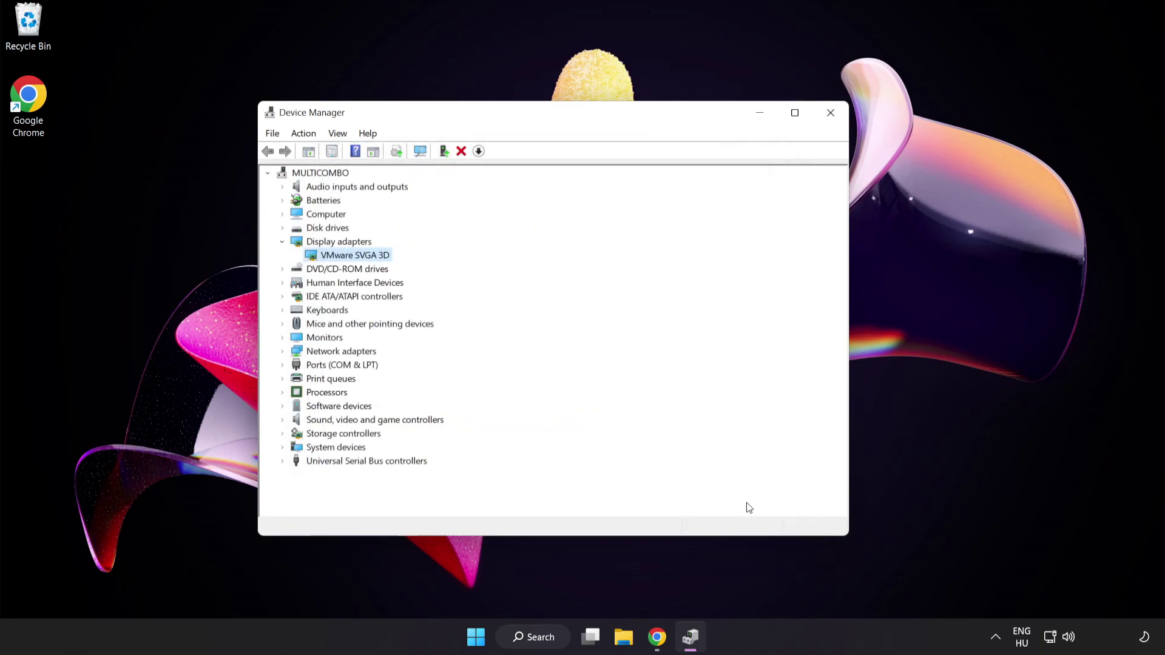
Close Device Manager and search Windows for 'game mode settings'.
{"action": "left_click", "coordinate": [826, 122]}
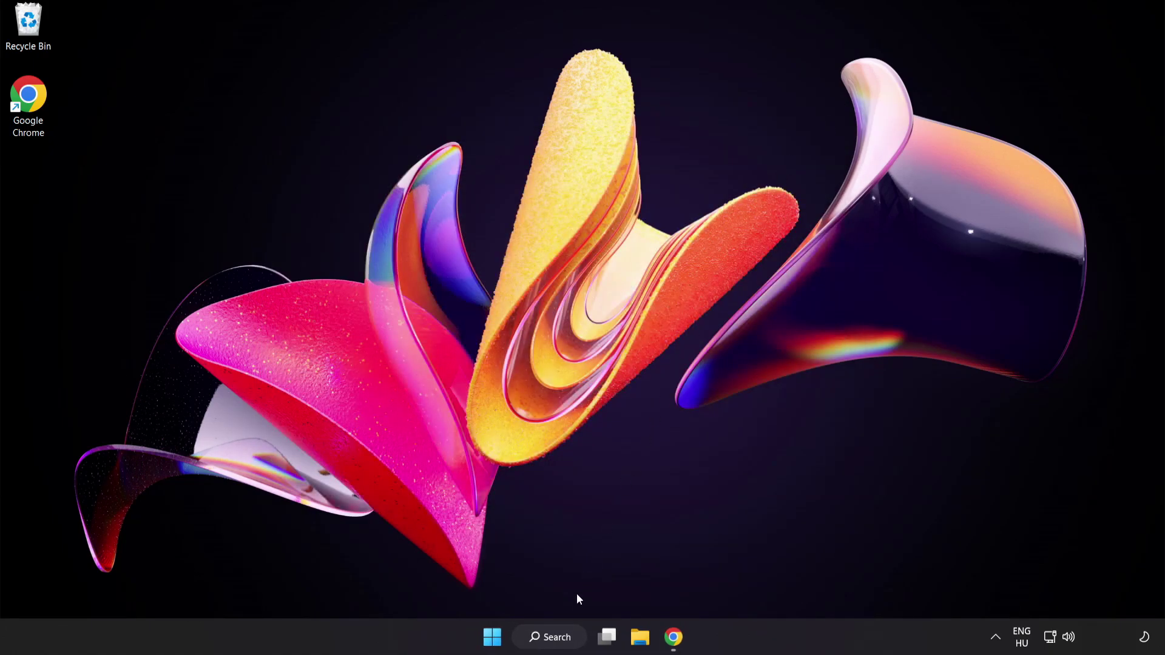
{"action": "left_click", "coordinate": [563, 645]}
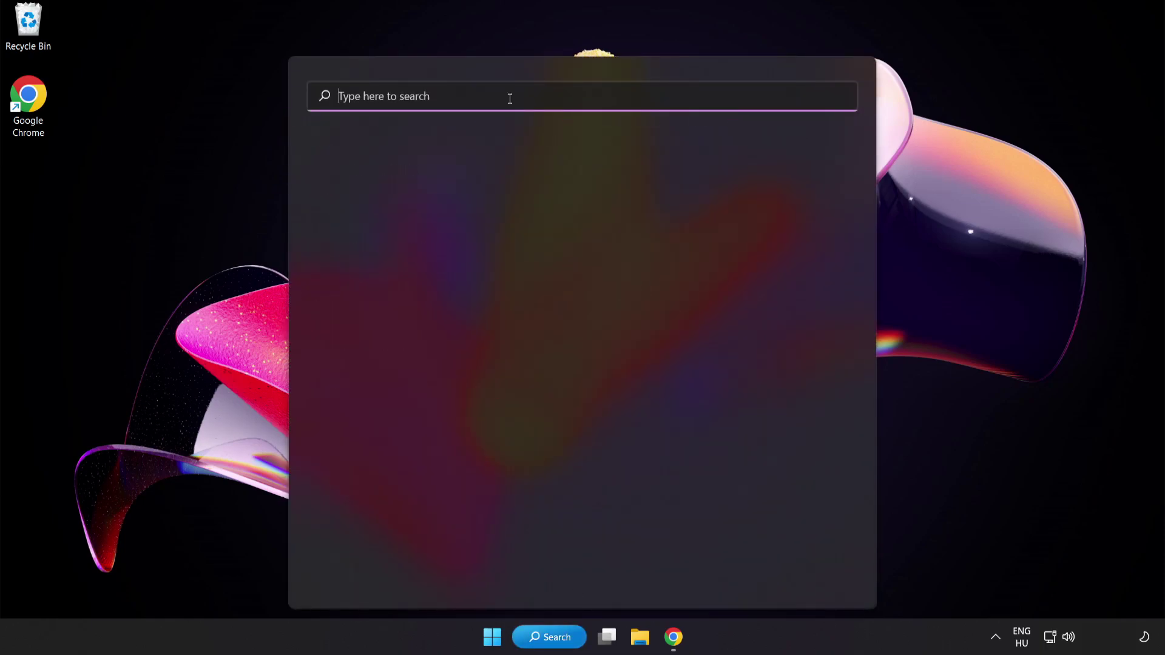
{"action": "type", "text": "game mode setti"}
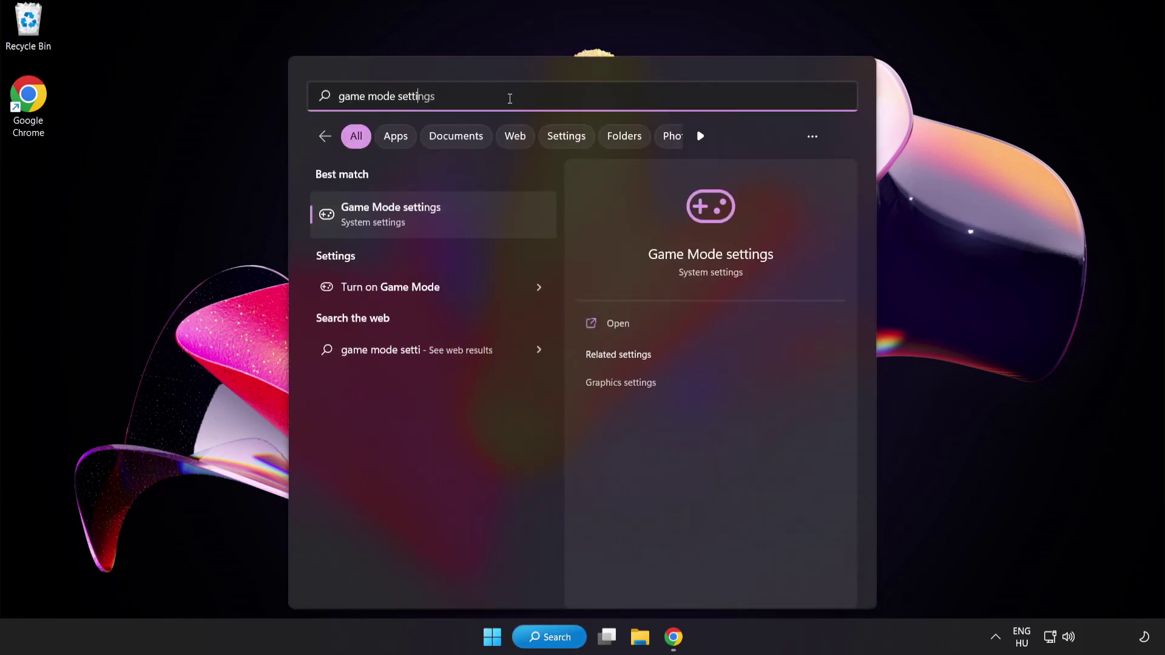
{"action": "type", "text": "ngs"}
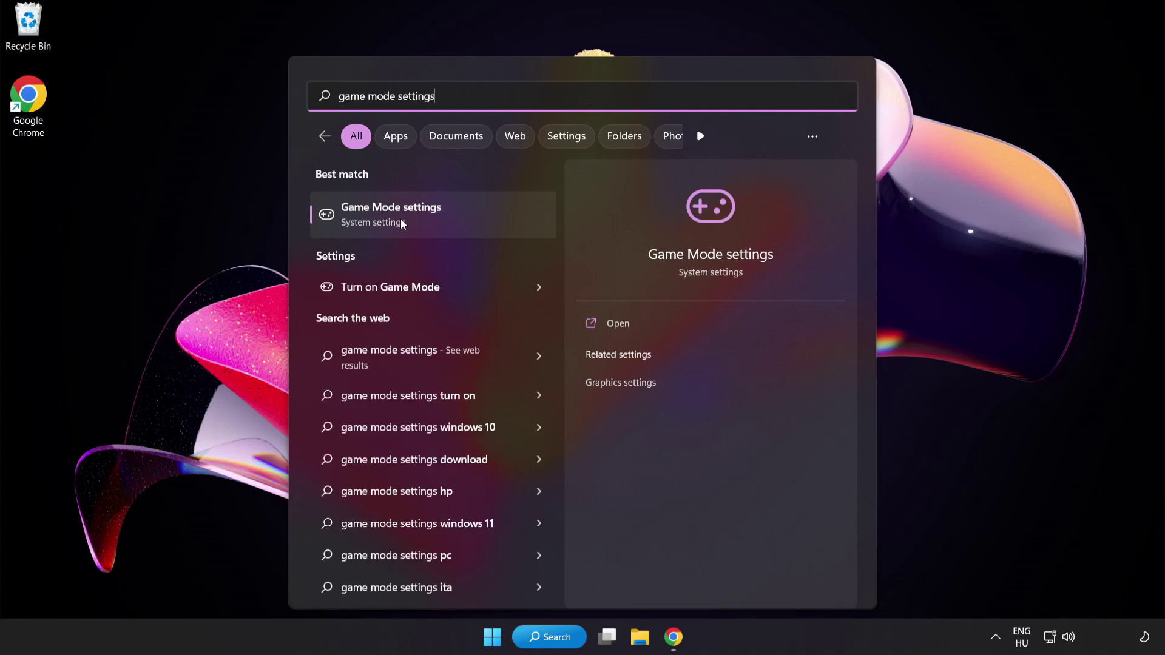
Keep Game Mode on and turn off opening Xbox Game Bar with the controller button.
{"action": "left_click", "coordinate": [427, 223]}
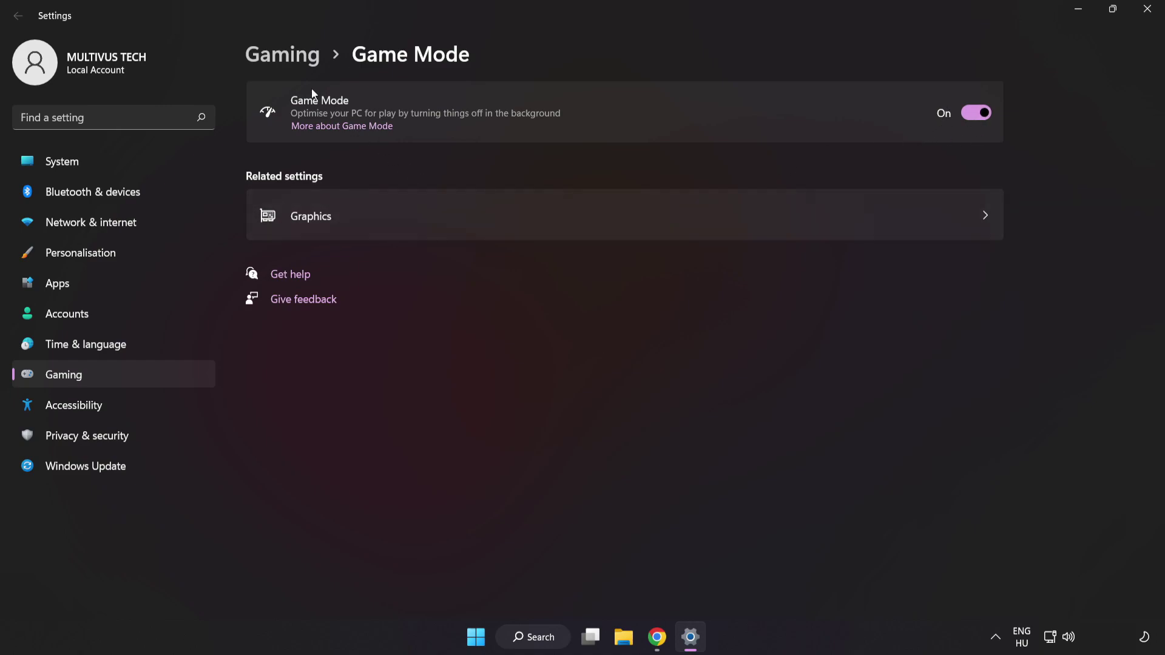
{"action": "left_click", "coordinate": [287, 60]}
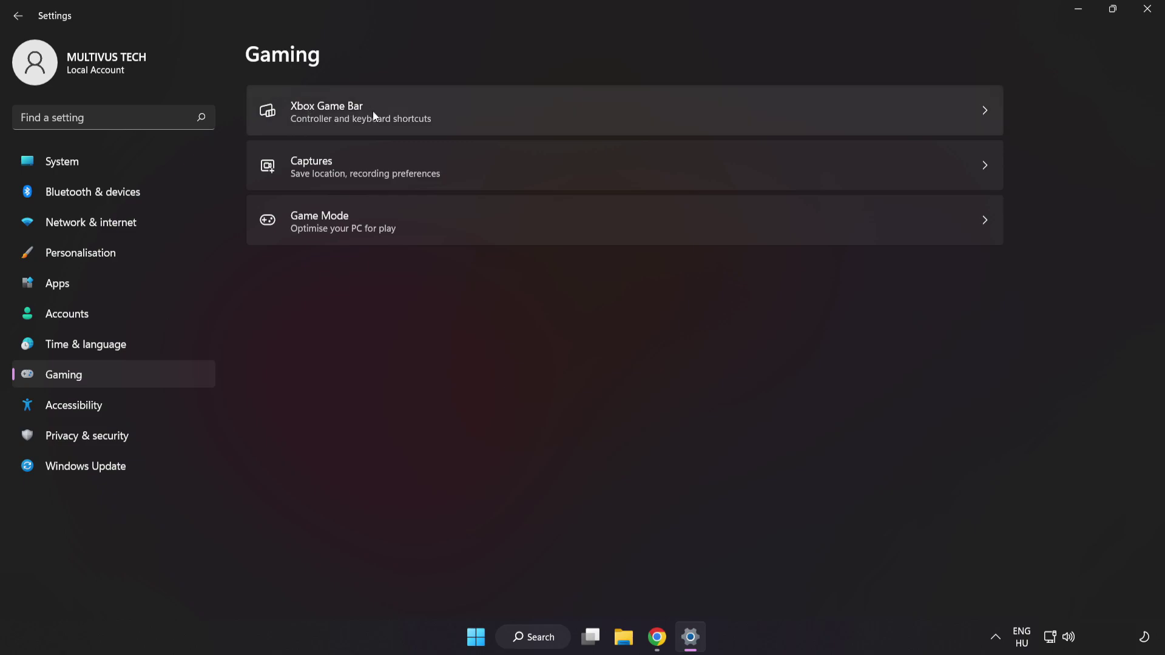
{"action": "left_click", "coordinate": [841, 108]}
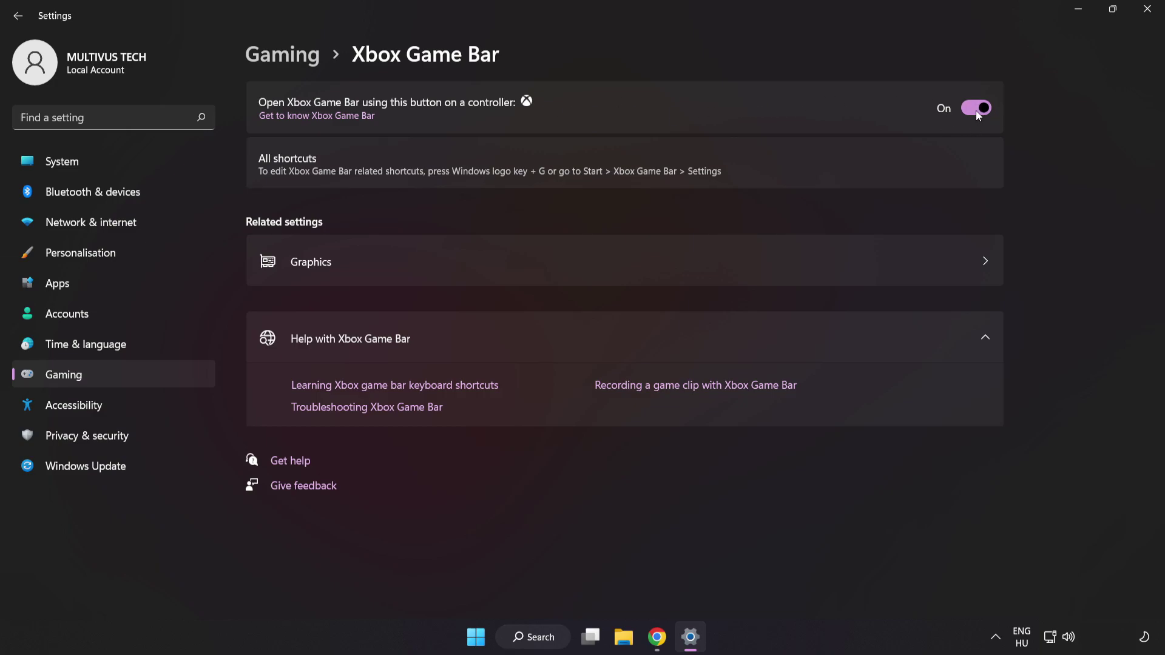
{"action": "left_click_drag", "start_coordinate": [977, 110], "coordinate": [963, 125]}
Close Settings, launch Task Manager from the Start menu, and end Google Chrome.
{"action": "left_click", "coordinate": [1148, 10]}
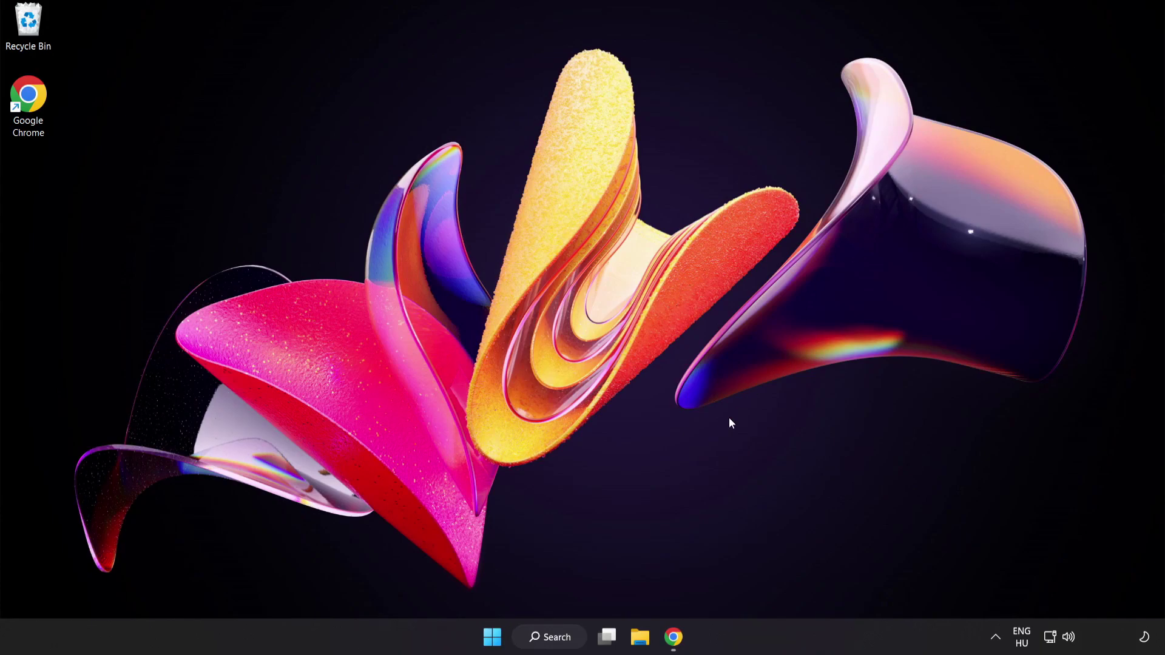
{"action": "right_click", "coordinate": [490, 643]}
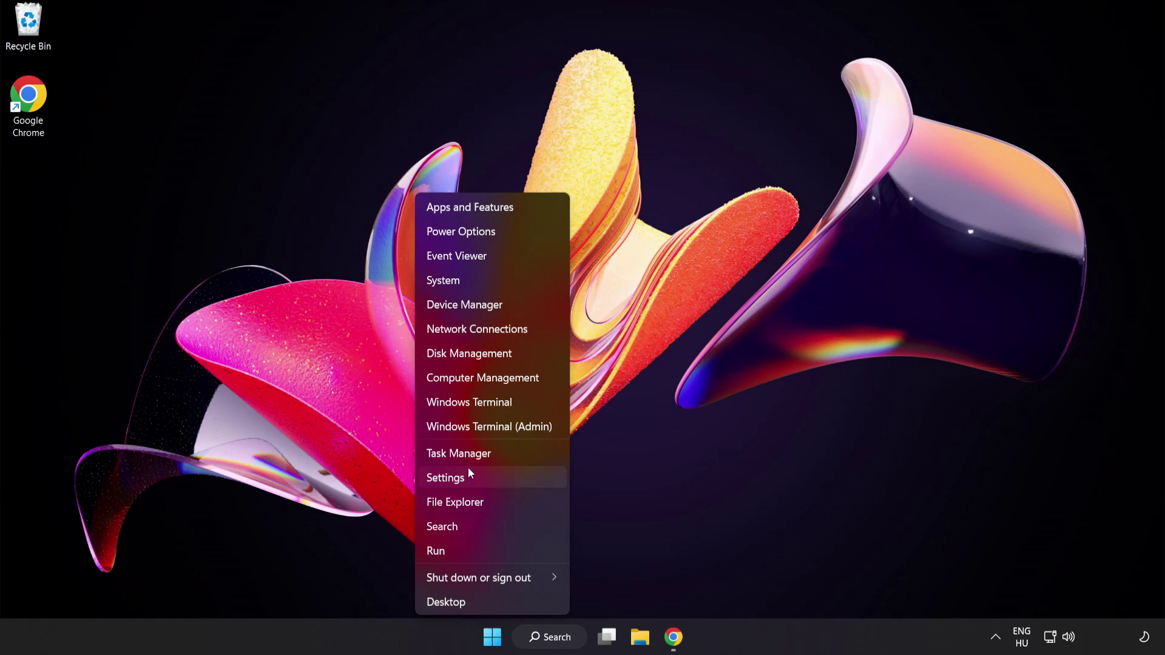
{"action": "left_click", "coordinate": [500, 453]}
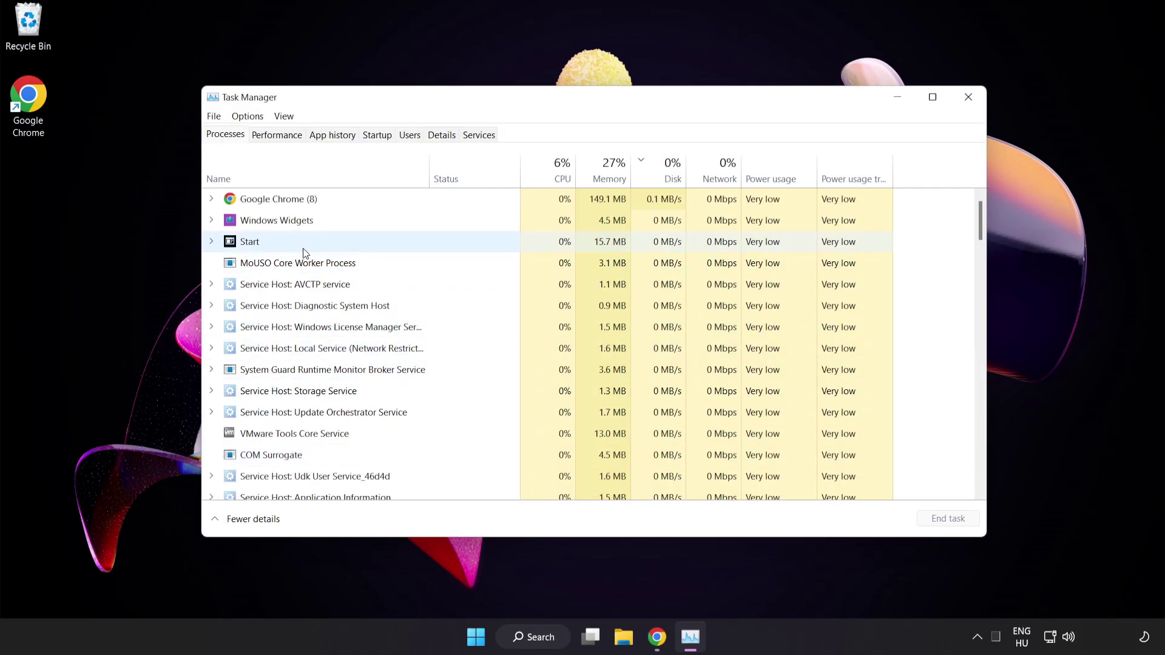
{"action": "left_click", "coordinate": [296, 201]}
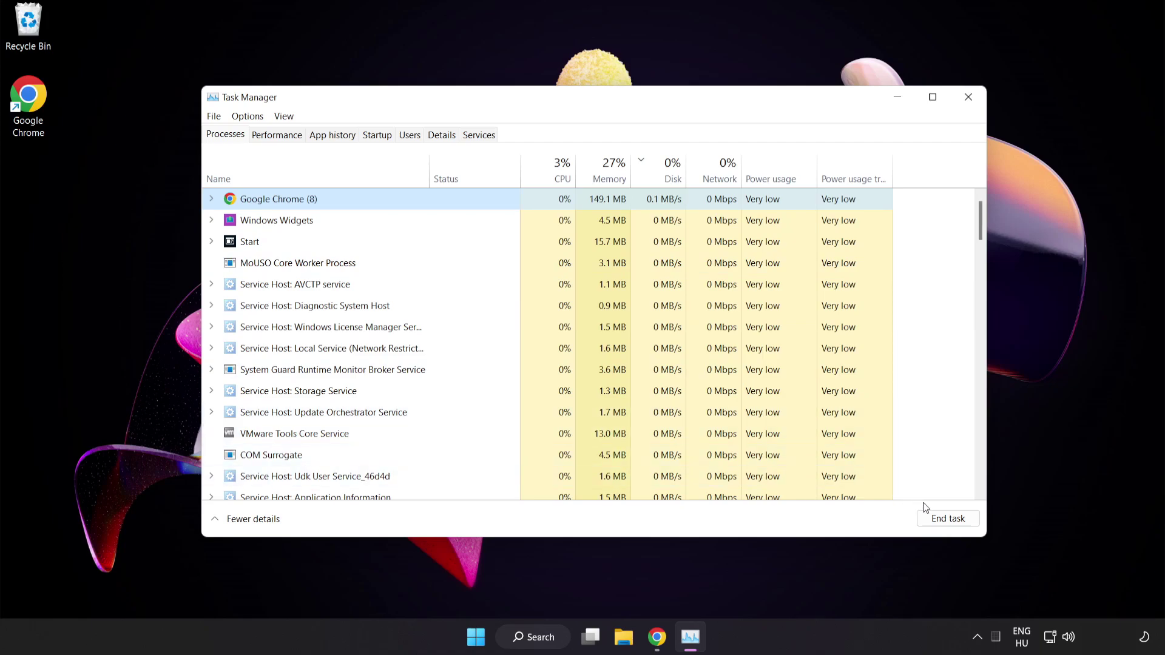
{"action": "left_click", "coordinate": [943, 519]}
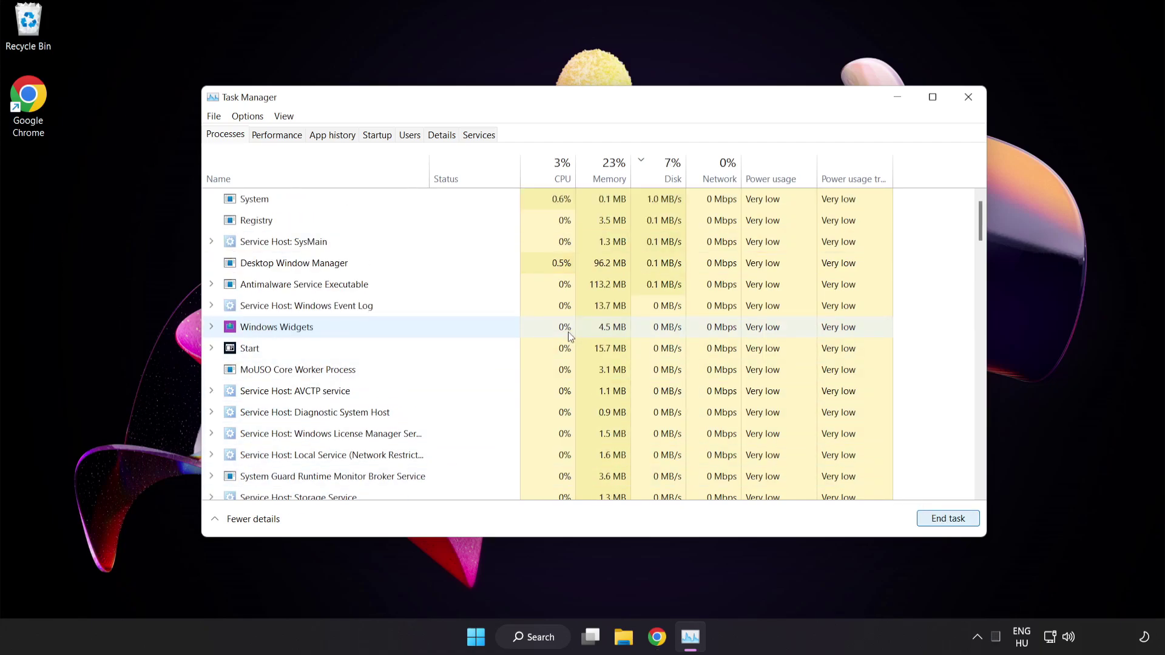
{"action": "mouse_move", "coordinate": [980, 222]}
{"action": "left_mouse_down"}
{"action": "mouse_move", "coordinate": [977, 407]}
{"action": "mouse_move", "coordinate": [978, 203]}
{"action": "left_mouse_up"}
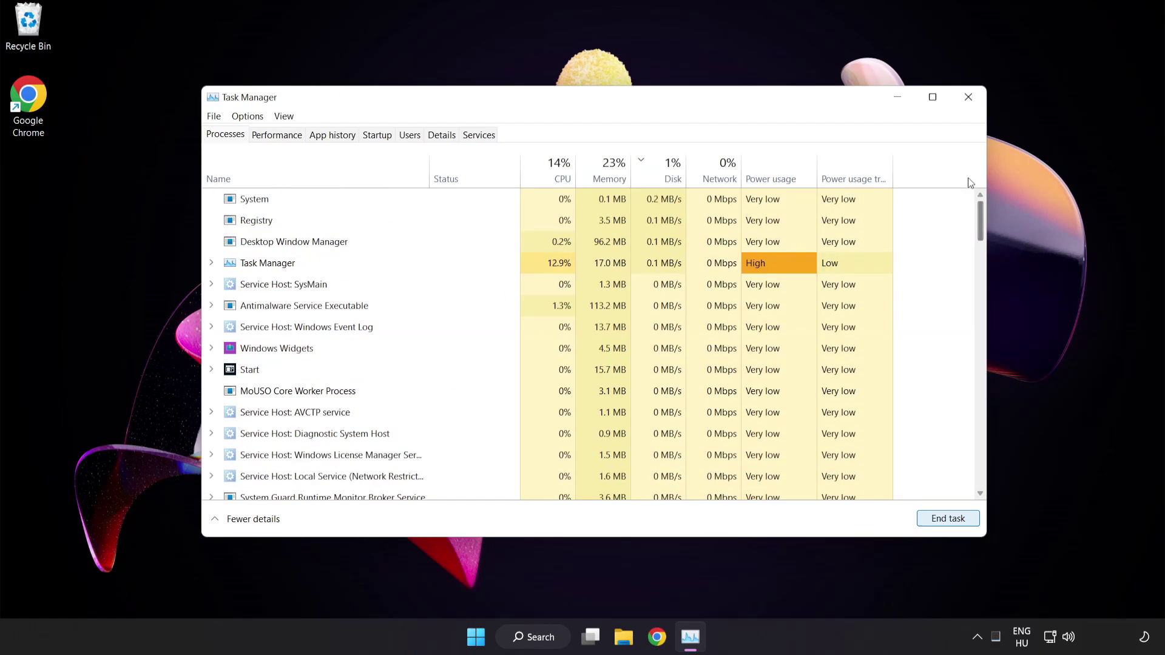
Disable Cortana, Phone Link and Terminal in Task Manager's startup apps list.
{"action": "left_click", "coordinate": [380, 136]}
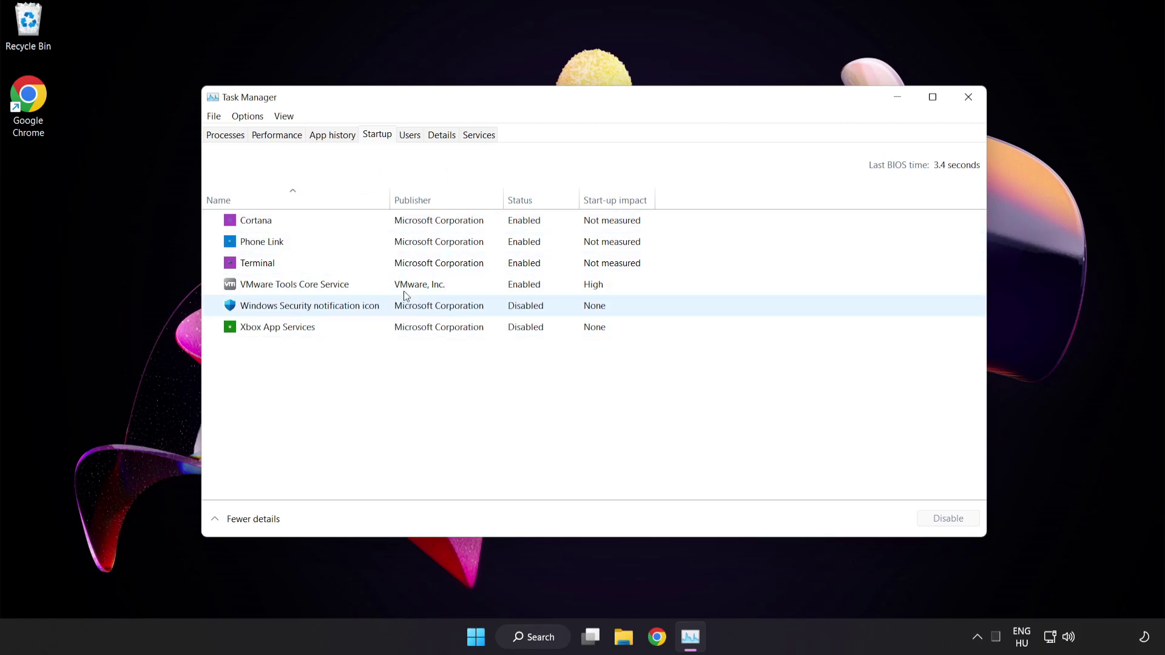
{"action": "left_click", "coordinate": [408, 228]}
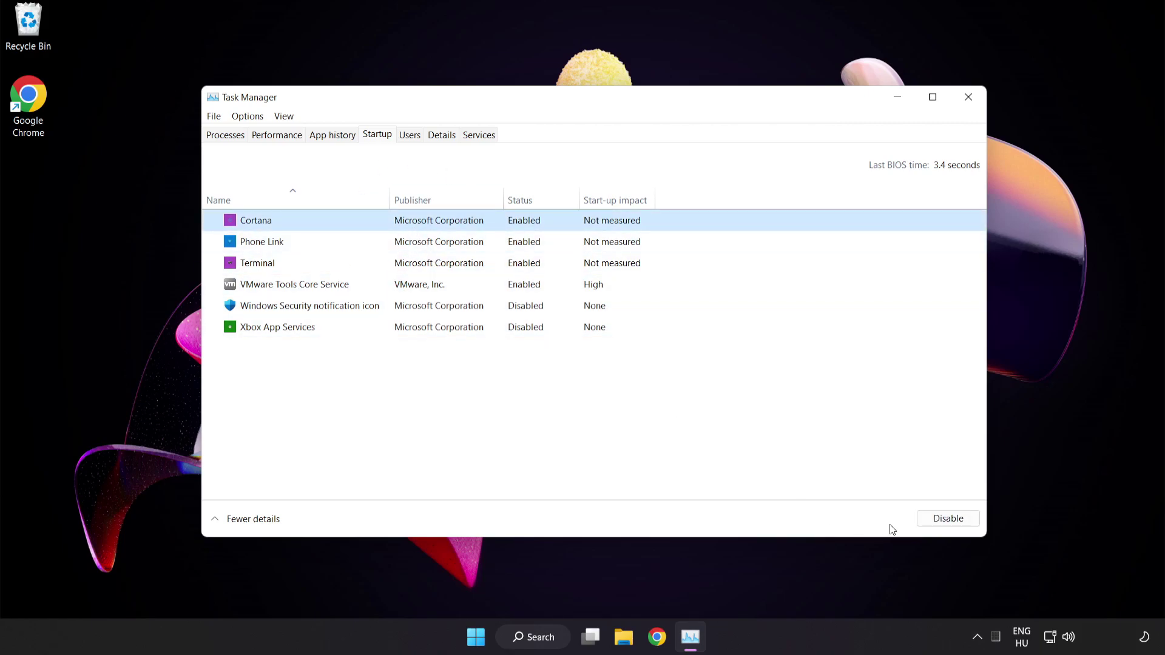
{"action": "left_click", "coordinate": [949, 520]}
{"action": "left_click", "coordinate": [340, 243]}
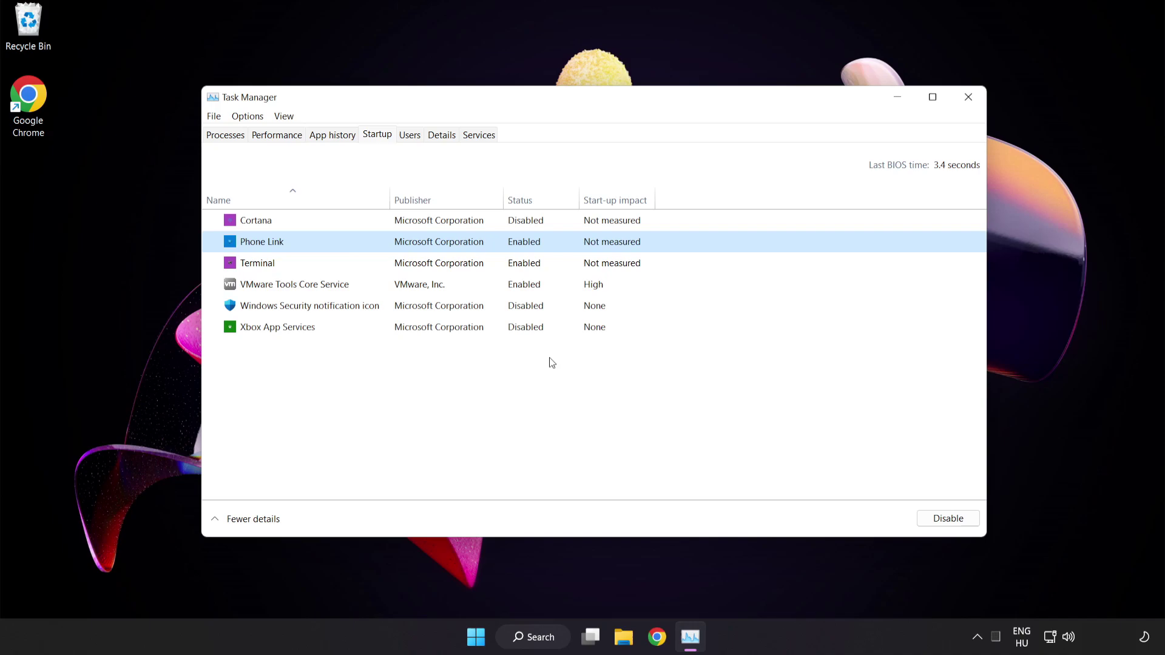
{"action": "left_click", "coordinate": [948, 519]}
{"action": "left_click", "coordinate": [466, 269]}
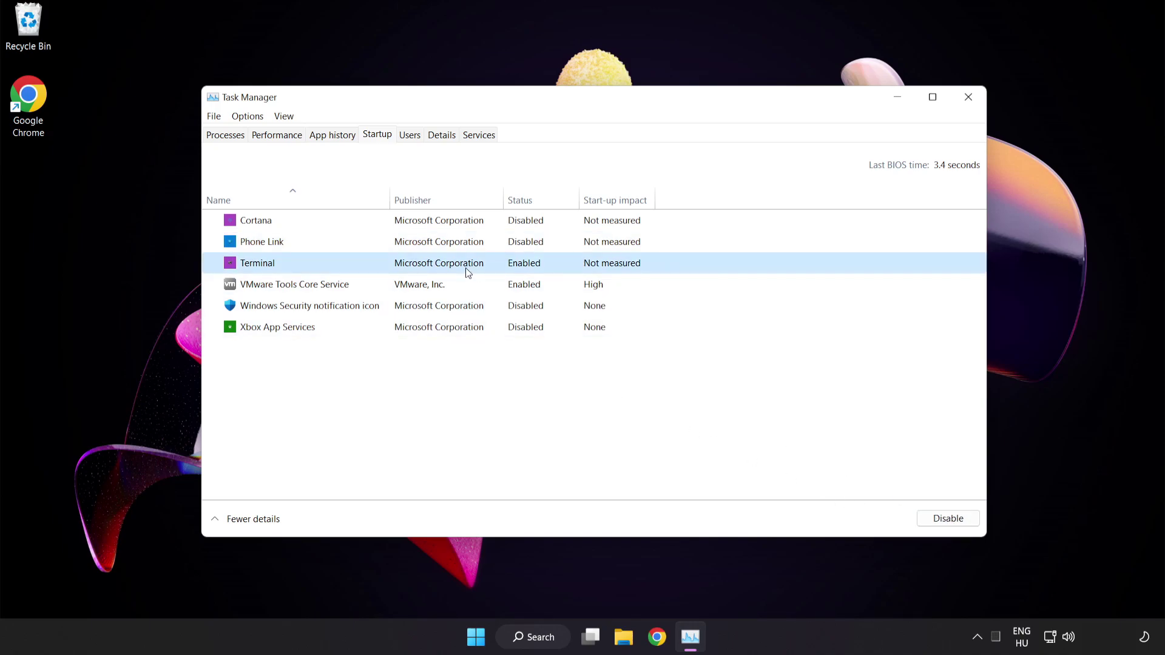
{"action": "left_click", "coordinate": [948, 518]}
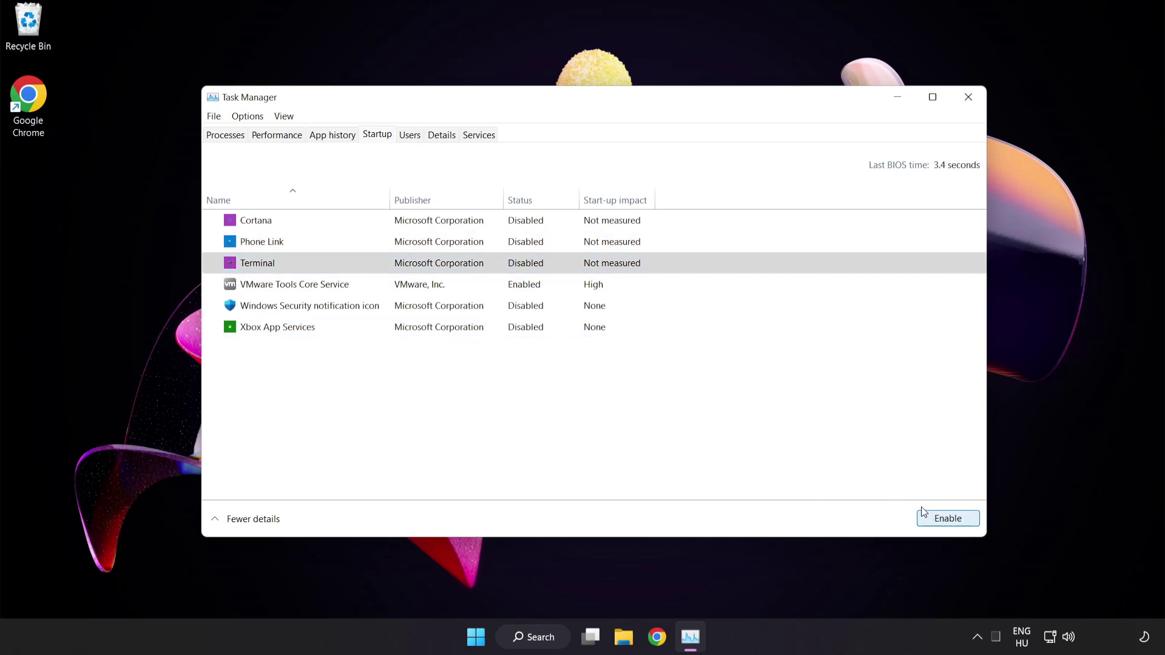
Close Task Manager and search Windows for 'update'.
{"action": "left_click", "coordinate": [969, 100]}
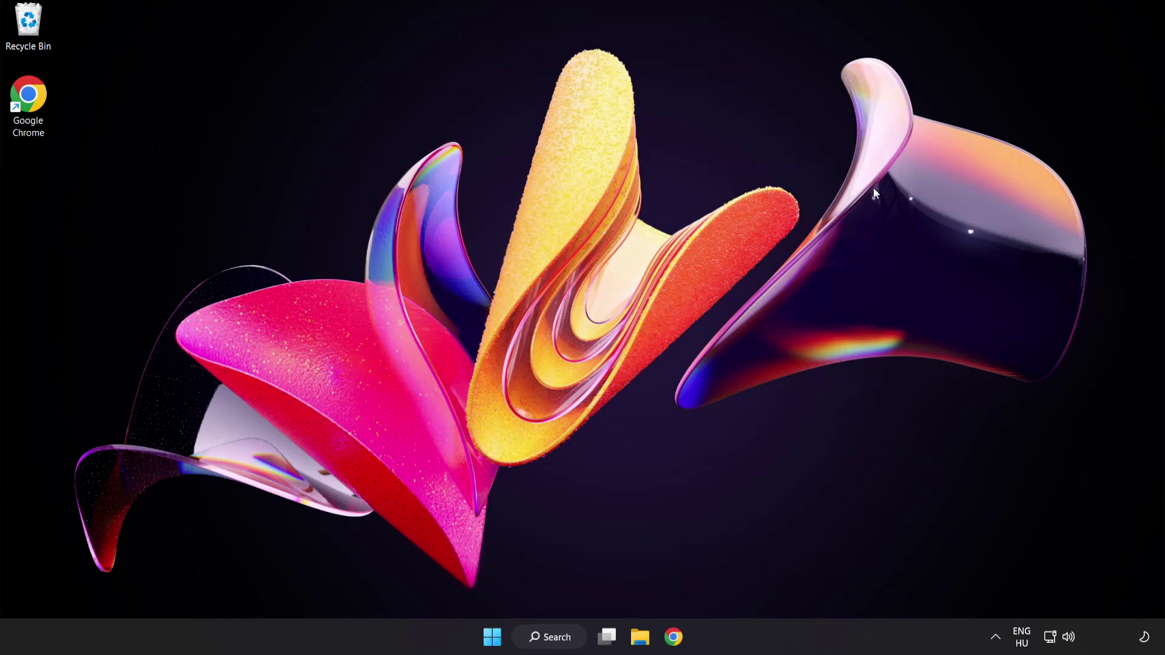
{"action": "left_click", "coordinate": [558, 638]}
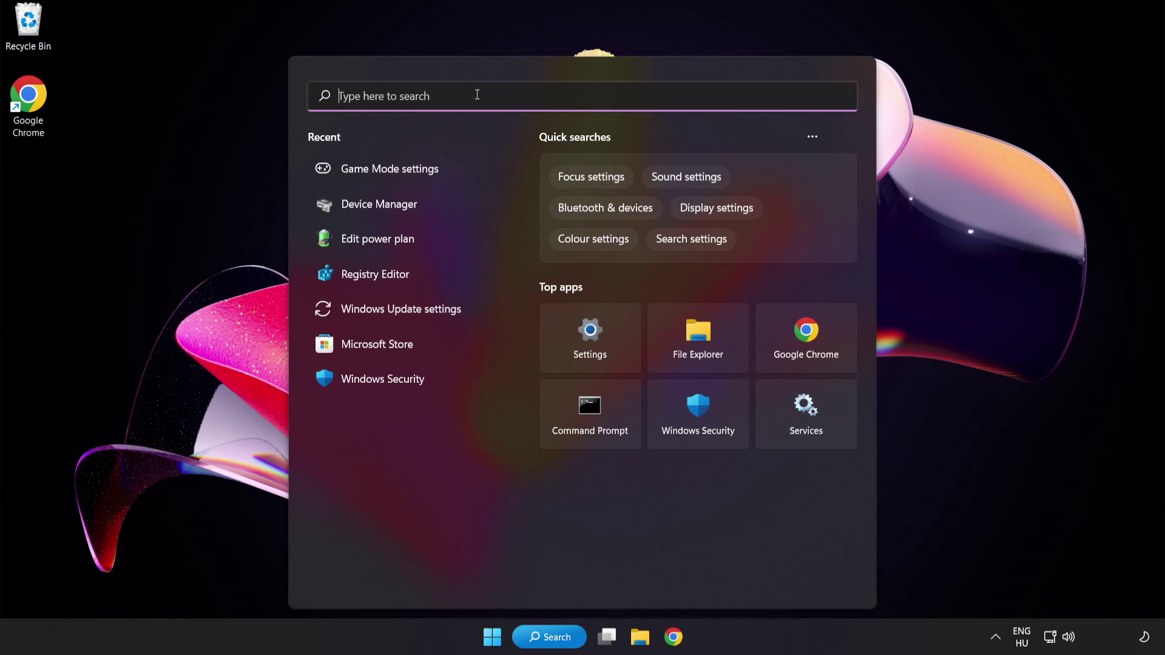
{"action": "type", "text": "update"}
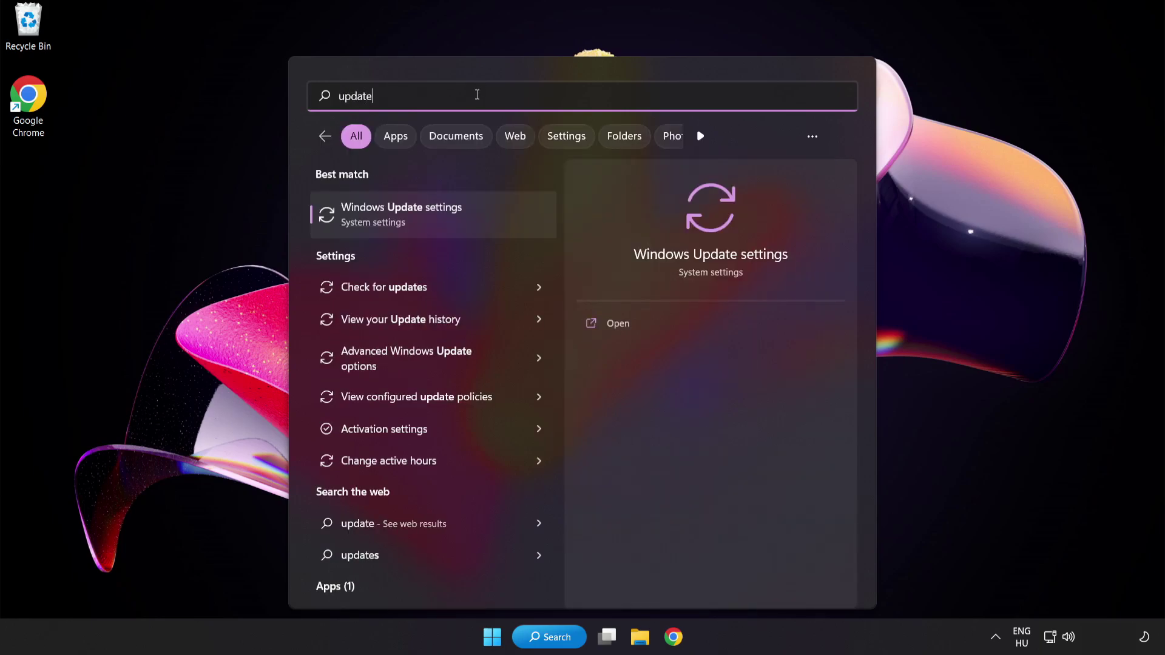
Check for Windows updates, confirming the system is up to date, then close Settings.
{"action": "left_click", "coordinate": [477, 211]}
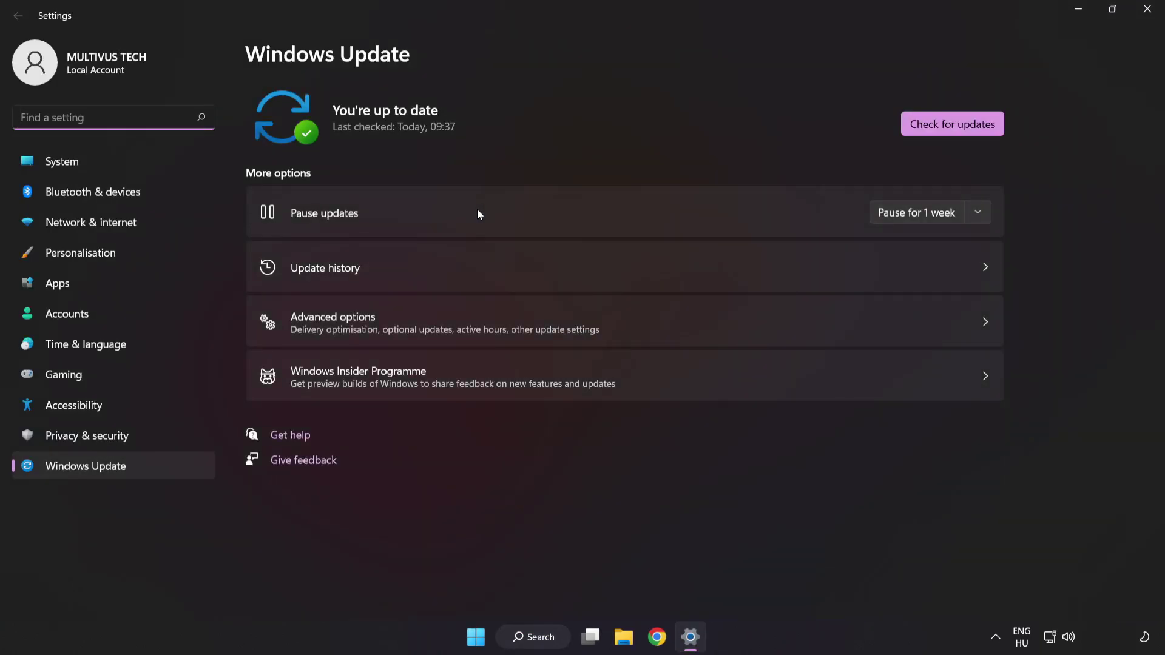
{"action": "left_click", "coordinate": [951, 130]}
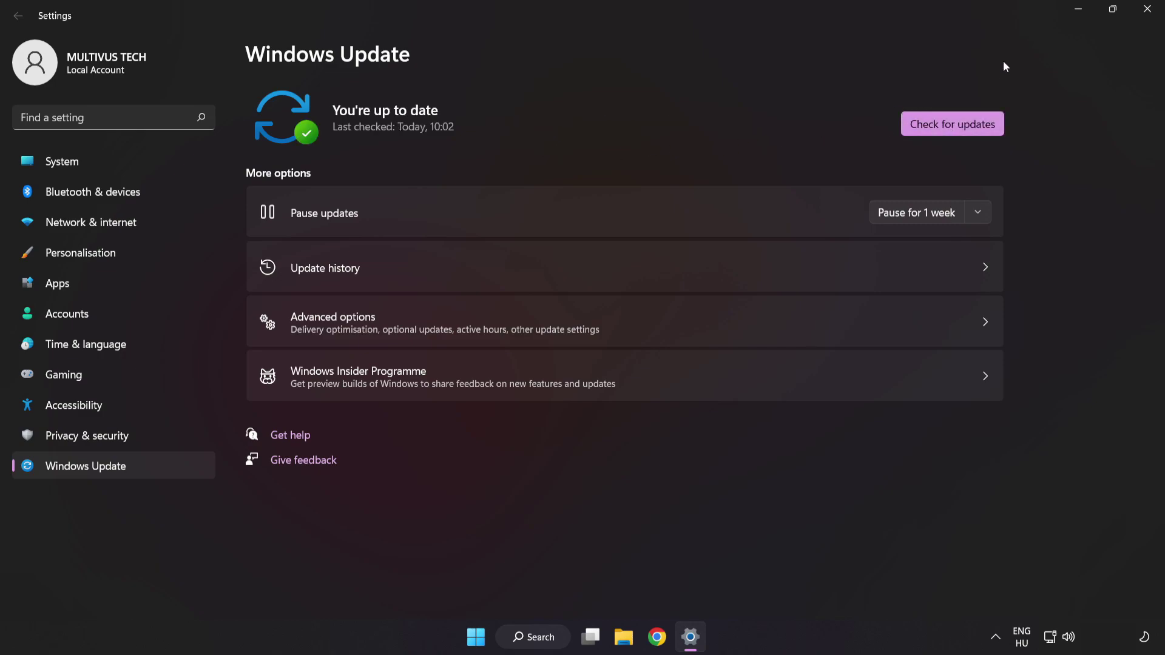
{"action": "left_click", "coordinate": [1146, 11]}
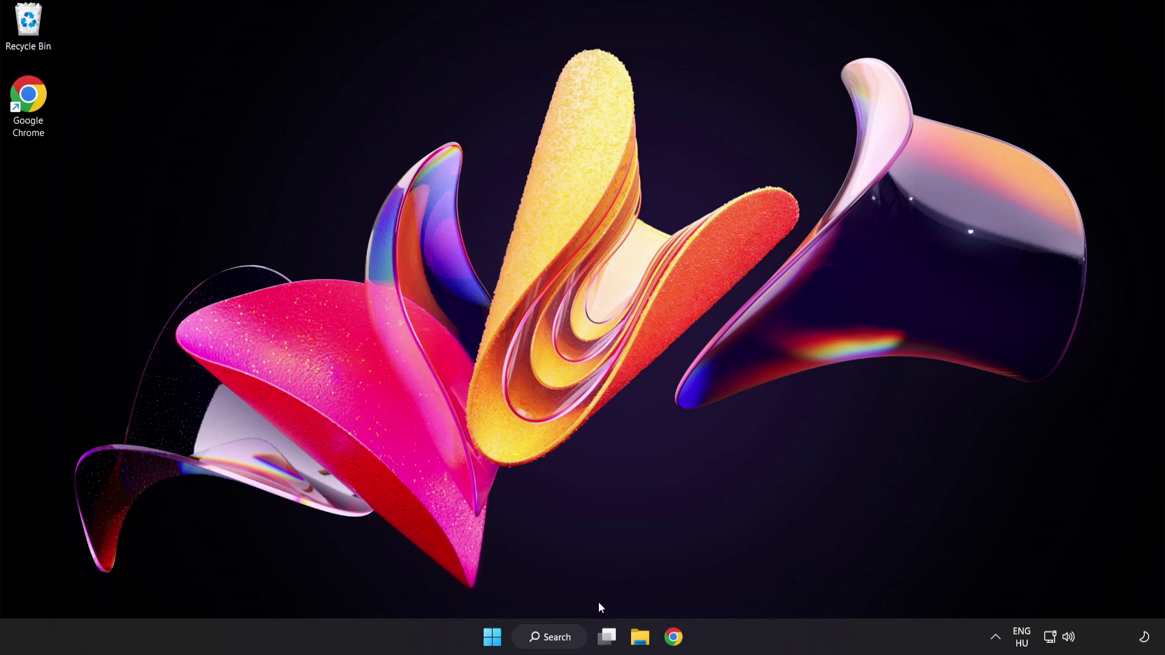
Search Windows for 'regedit' so Registry Editor appears as the best match.
{"action": "left_click", "coordinate": [563, 642]}
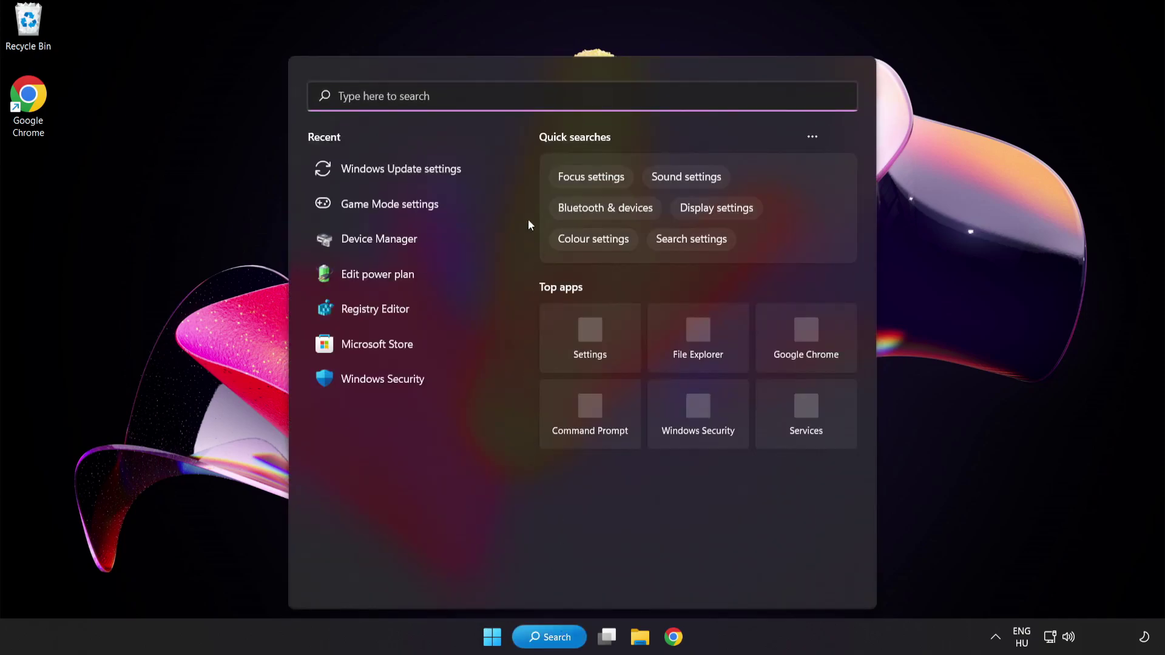
{"action": "type", "text": "rege"}
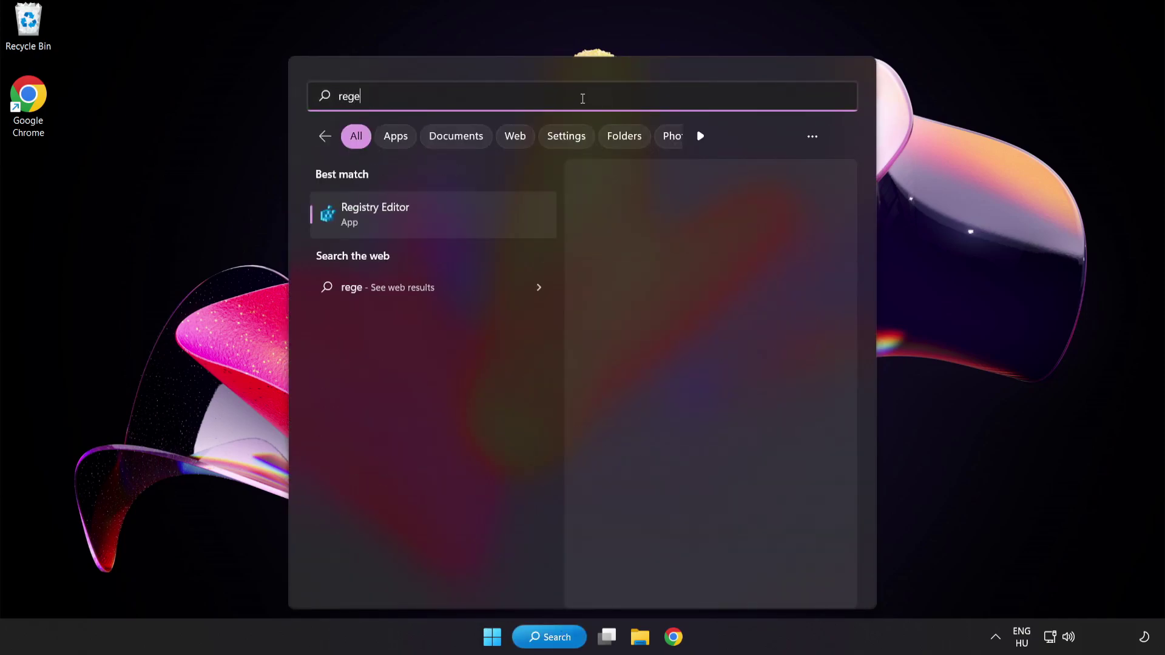
{"action": "type", "text": "dit"}
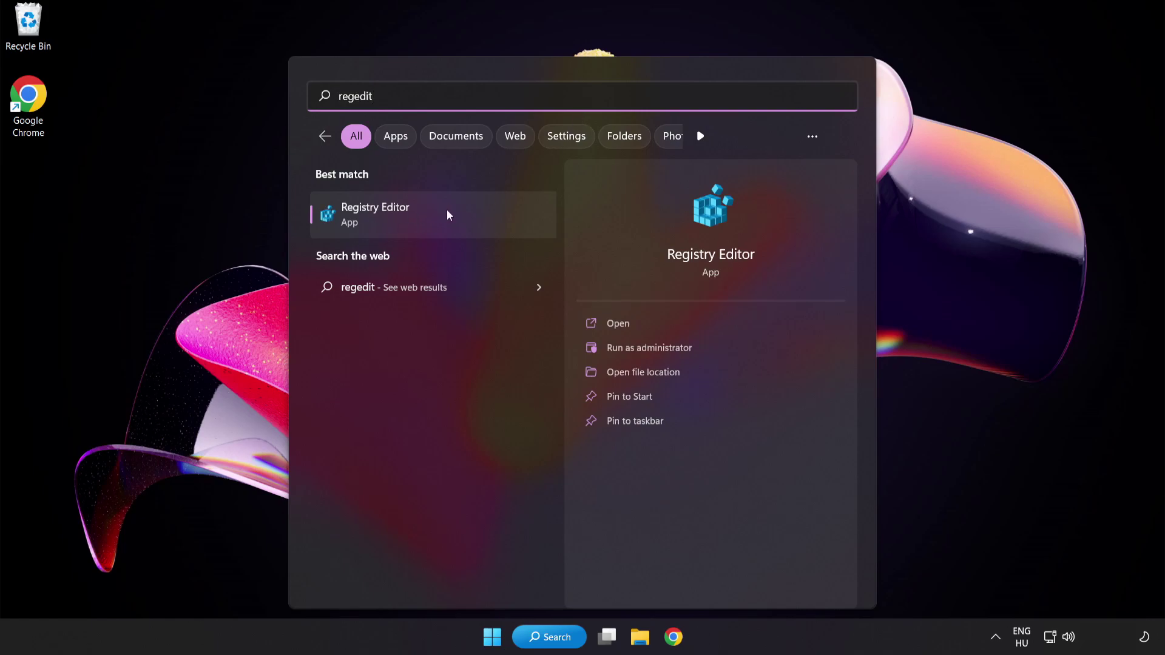
Launch Registry Editor and change GameDVR_Enabled in HKCU\System\GameConfigStore to 0.
{"action": "left_click", "coordinate": [448, 211]}
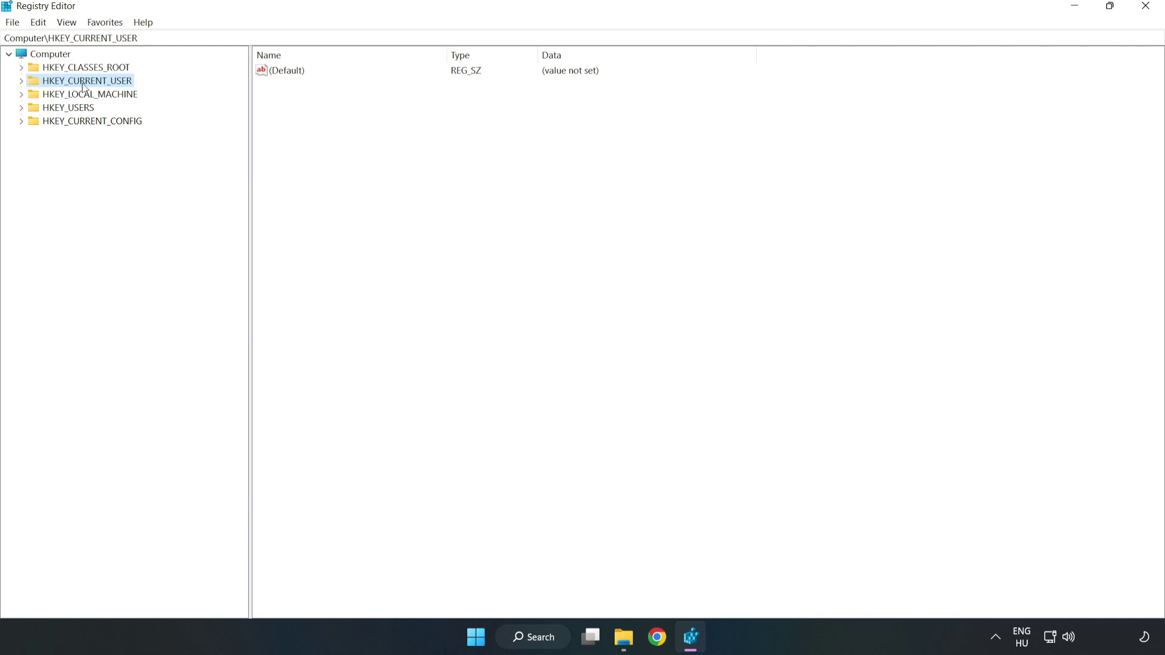
{"action": "left_click", "coordinate": [23, 82]}
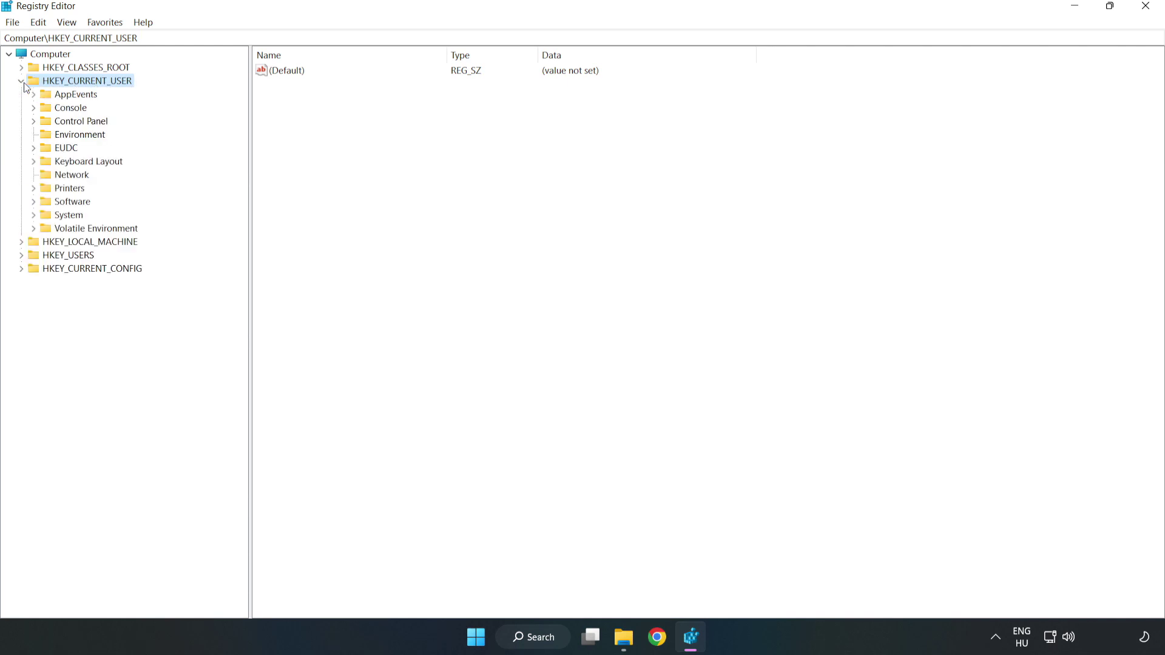
{"action": "left_click", "coordinate": [33, 216]}
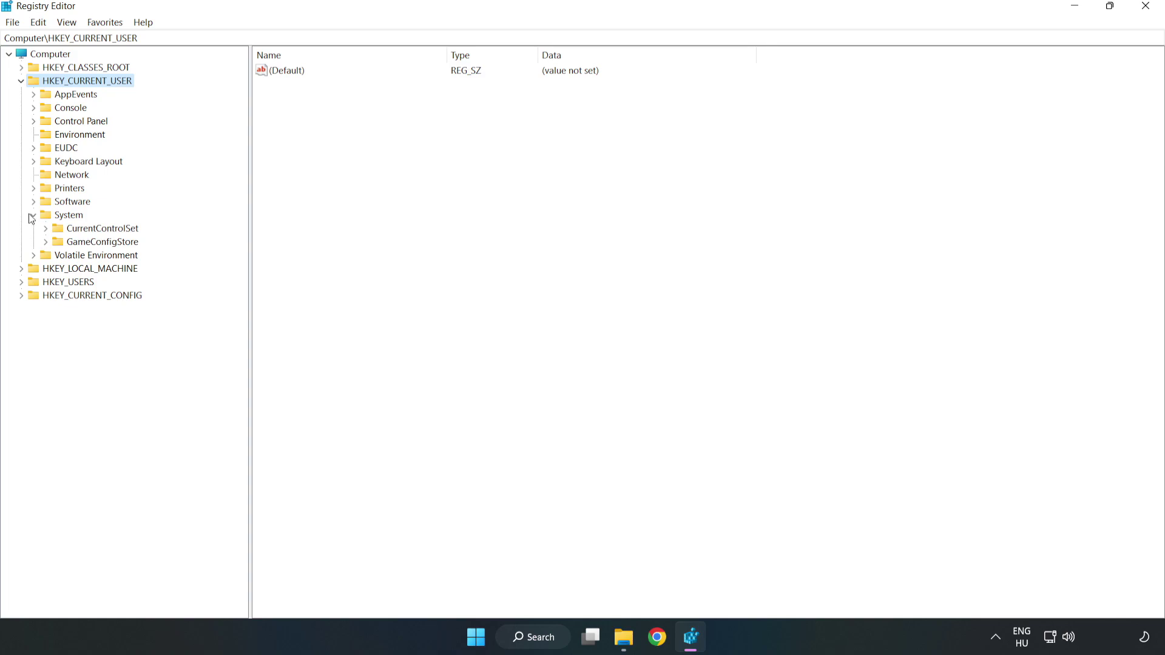
{"action": "left_click", "coordinate": [97, 244]}
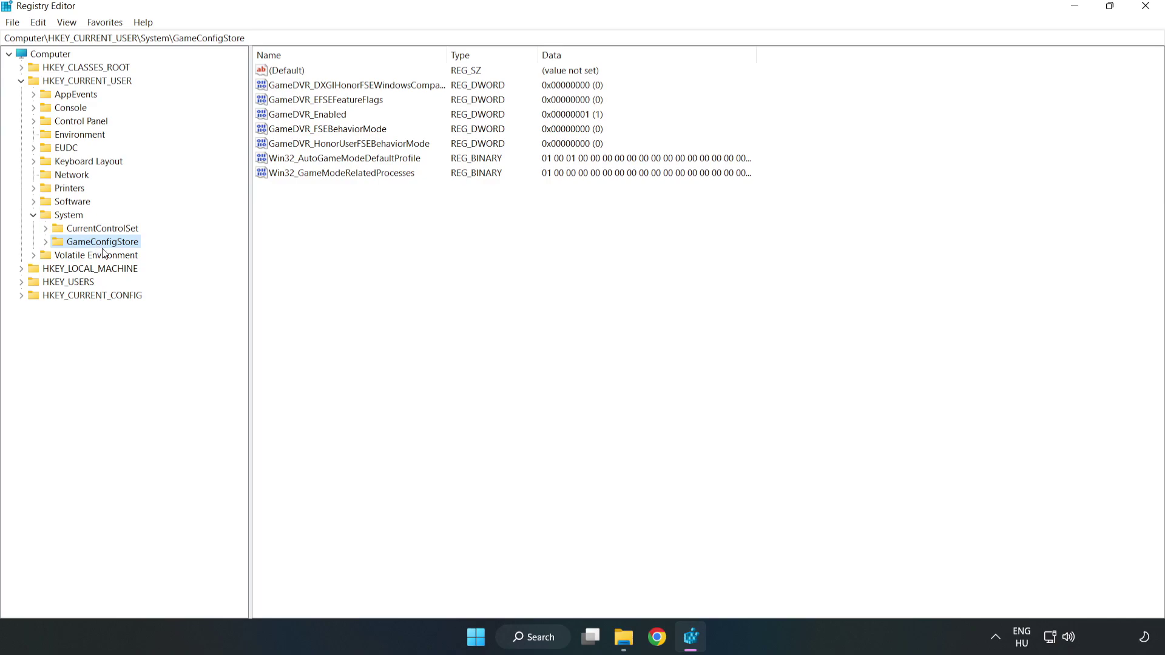
{"action": "left_click", "coordinate": [286, 117]}
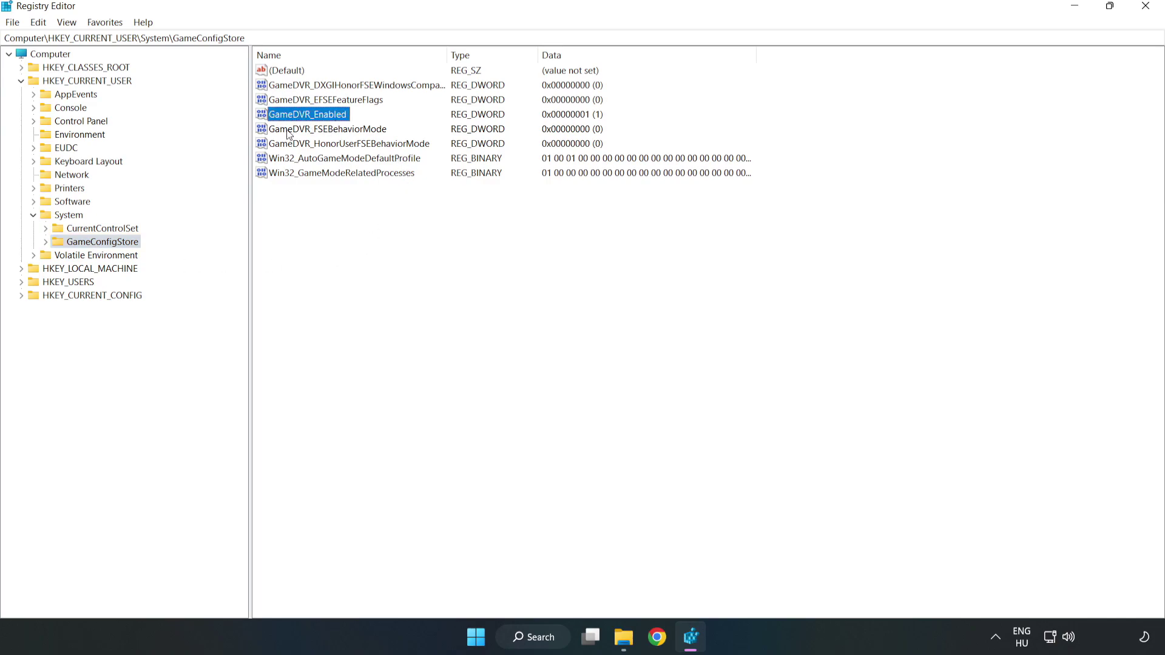
{"action": "right_click", "coordinate": [318, 120]}
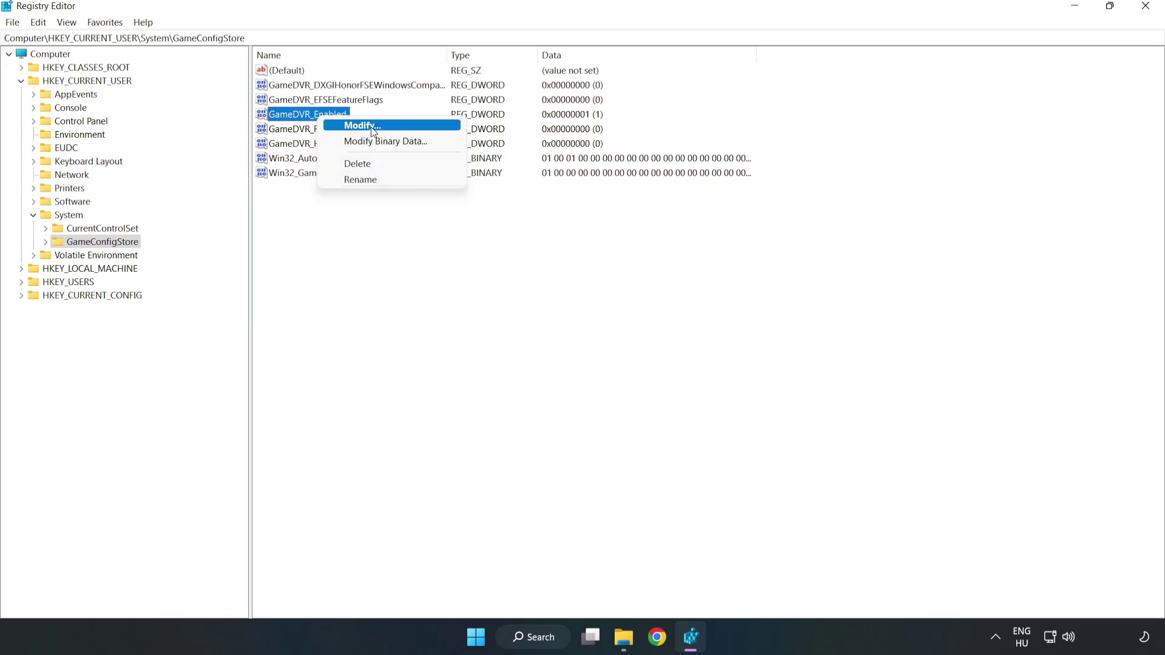
{"action": "left_click", "coordinate": [371, 128]}
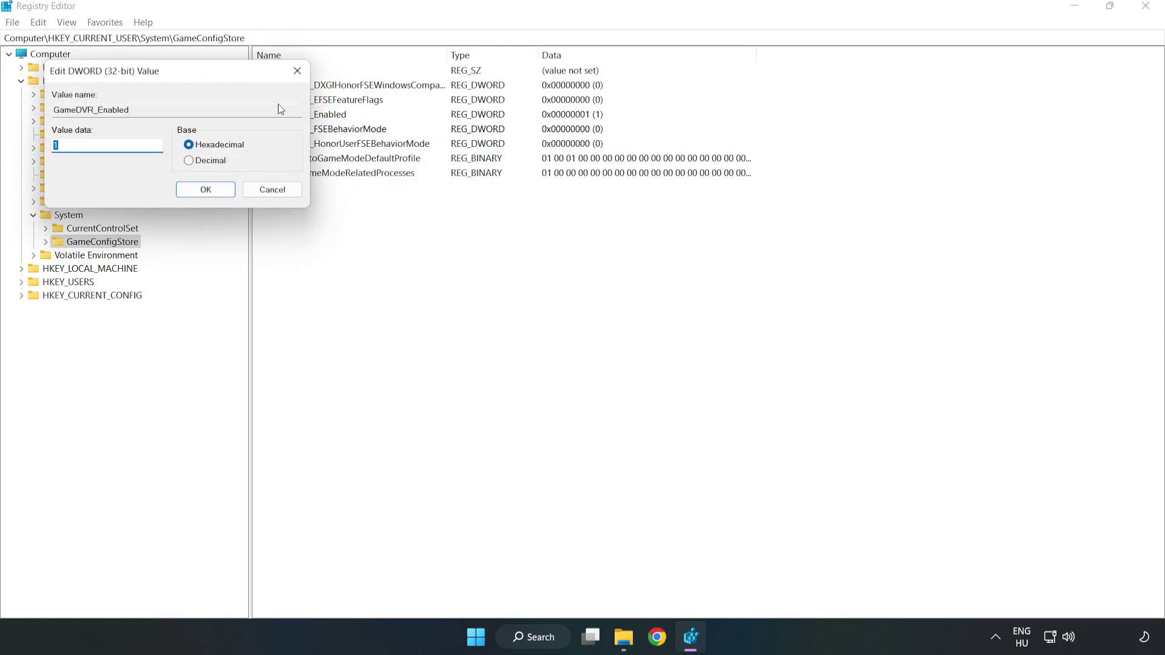
{"action": "left_click_drag", "start_coordinate": [233, 81], "coordinate": [649, 247]}
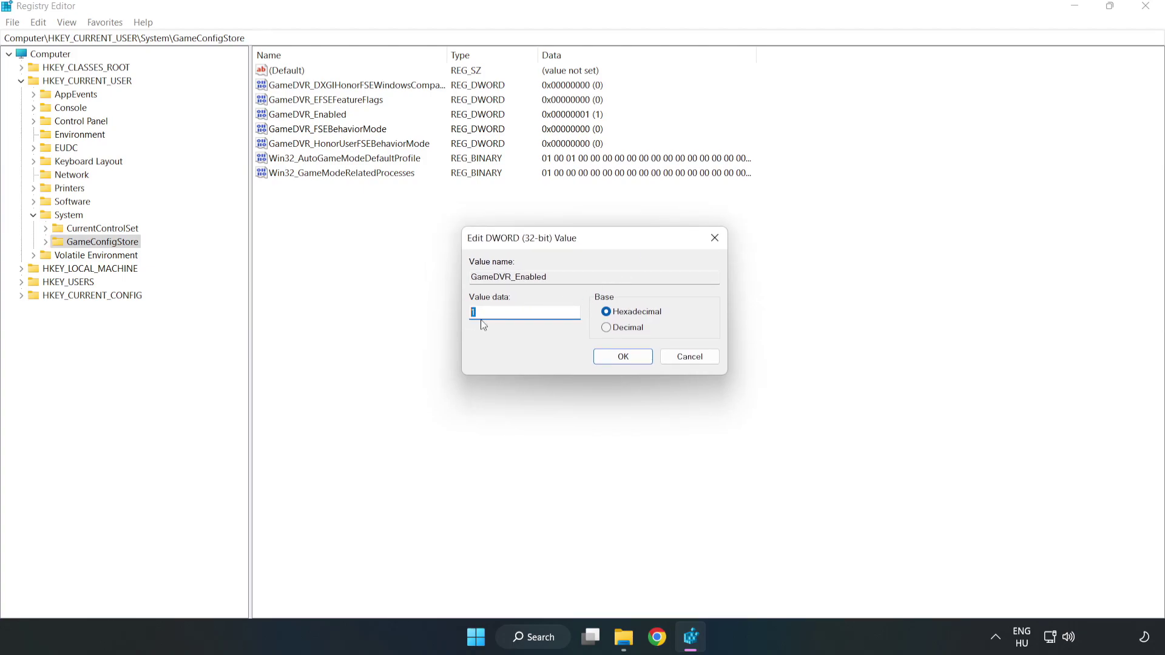
{"action": "type", "text": "0"}
{"action": "left_click", "coordinate": [623, 358]}
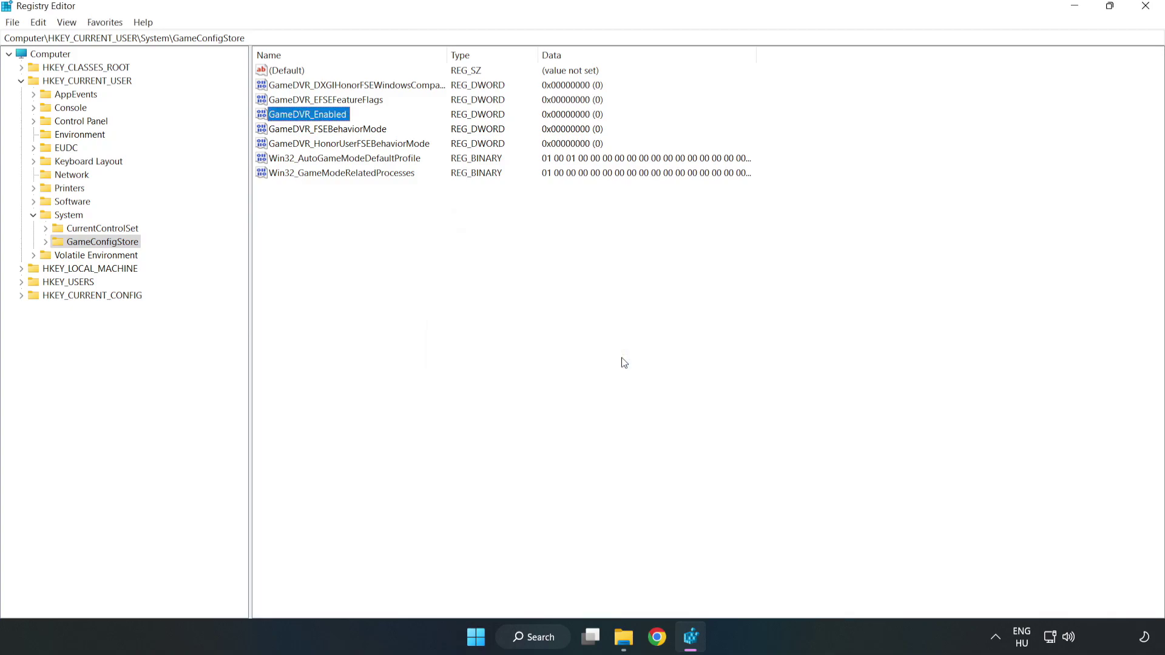
Navigate to HKLM\SOFTWARE\Microsoft\PolicyManager\default\ApplicationManagement\AllowGameDVR in Registry Editor.
{"action": "left_click", "coordinate": [21, 81]}
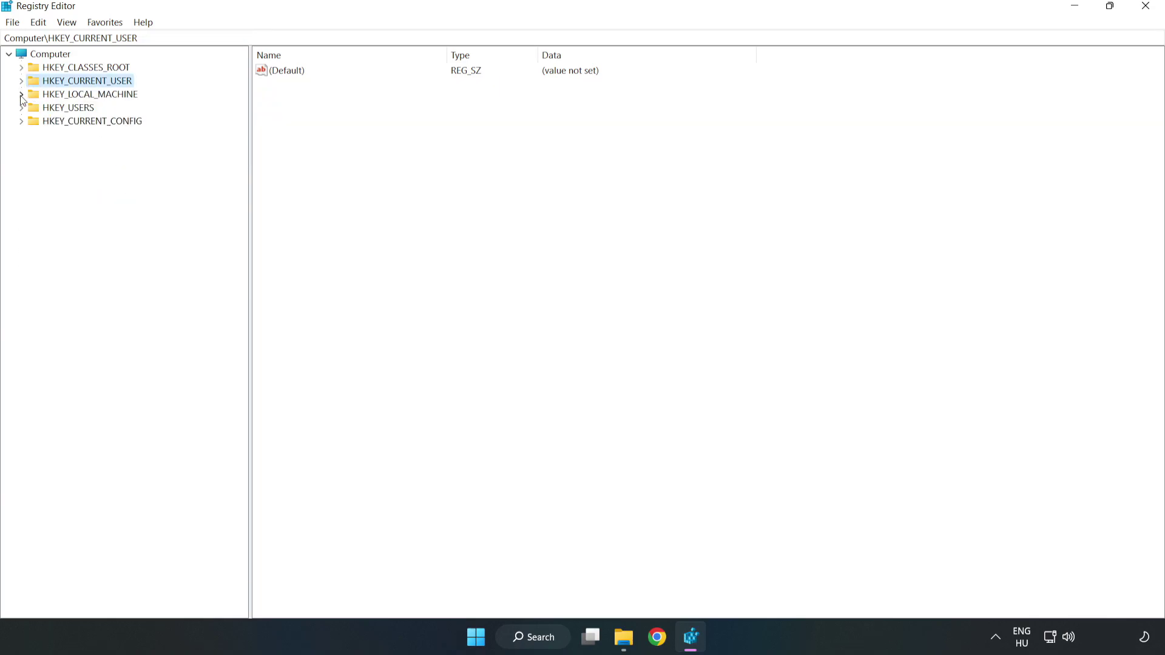
{"action": "double_click", "coordinate": [28, 95]}
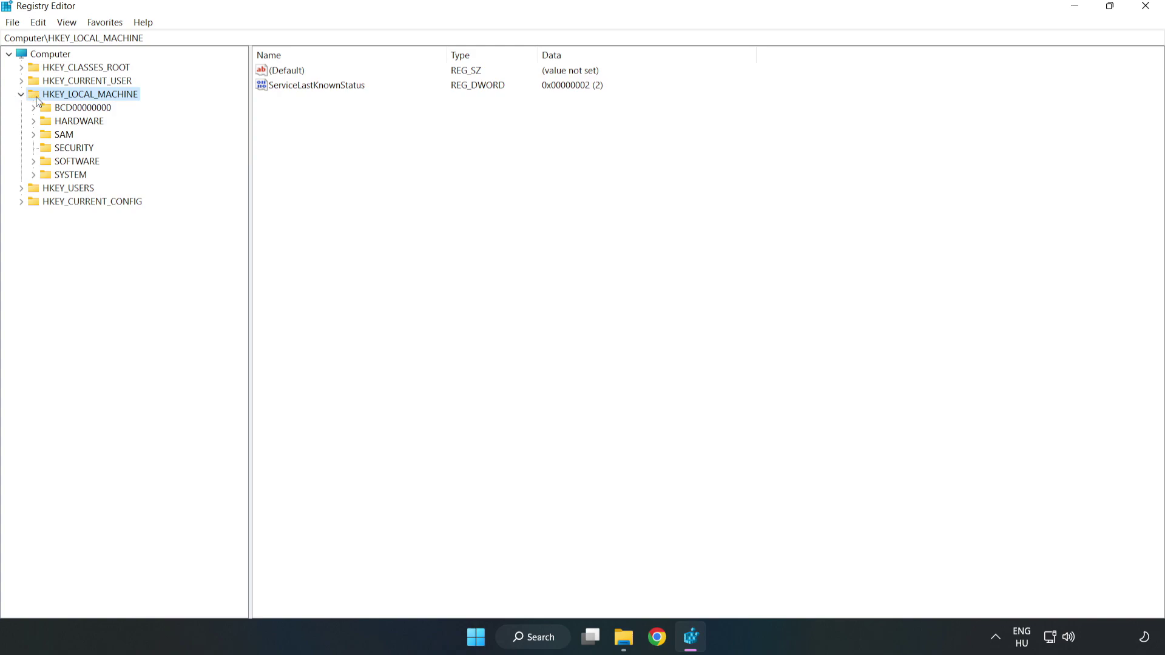
{"action": "left_click", "coordinate": [35, 162]}
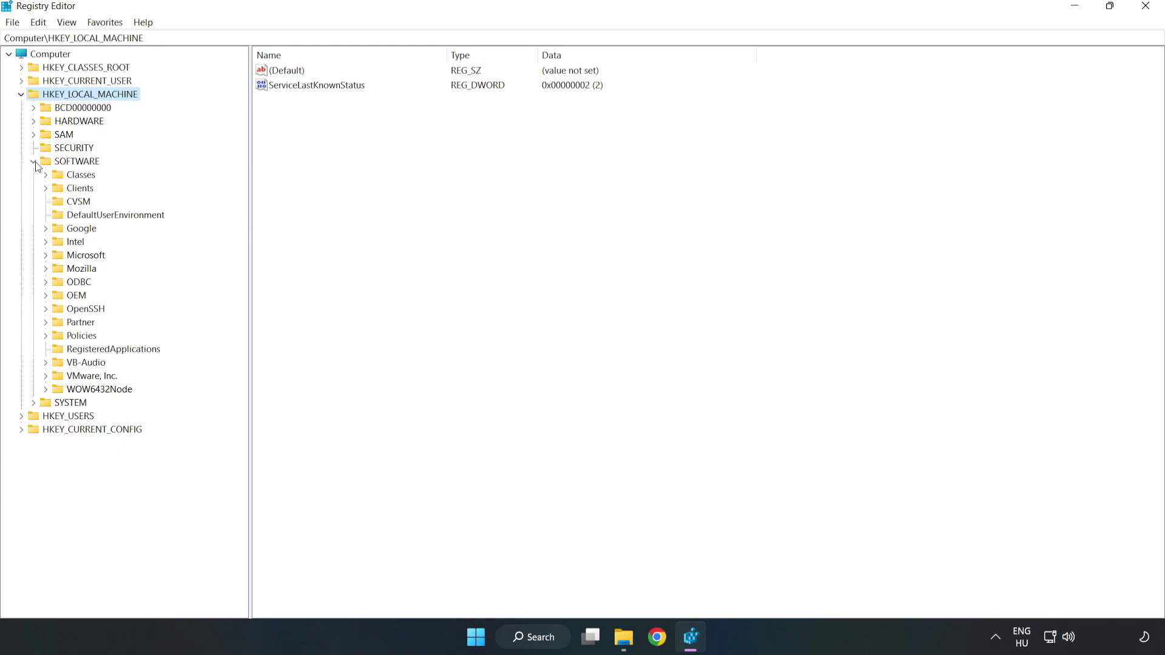
{"action": "left_click", "coordinate": [46, 258]}
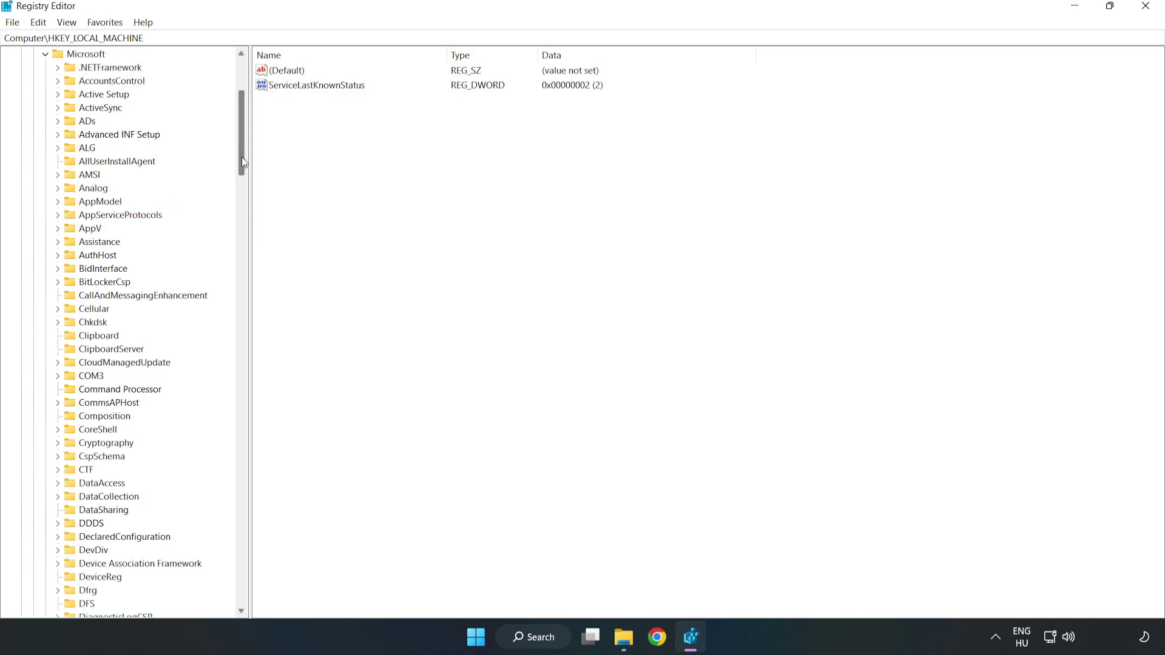
{"action": "left_click_drag", "start_coordinate": [242, 157], "coordinate": [265, 432]}
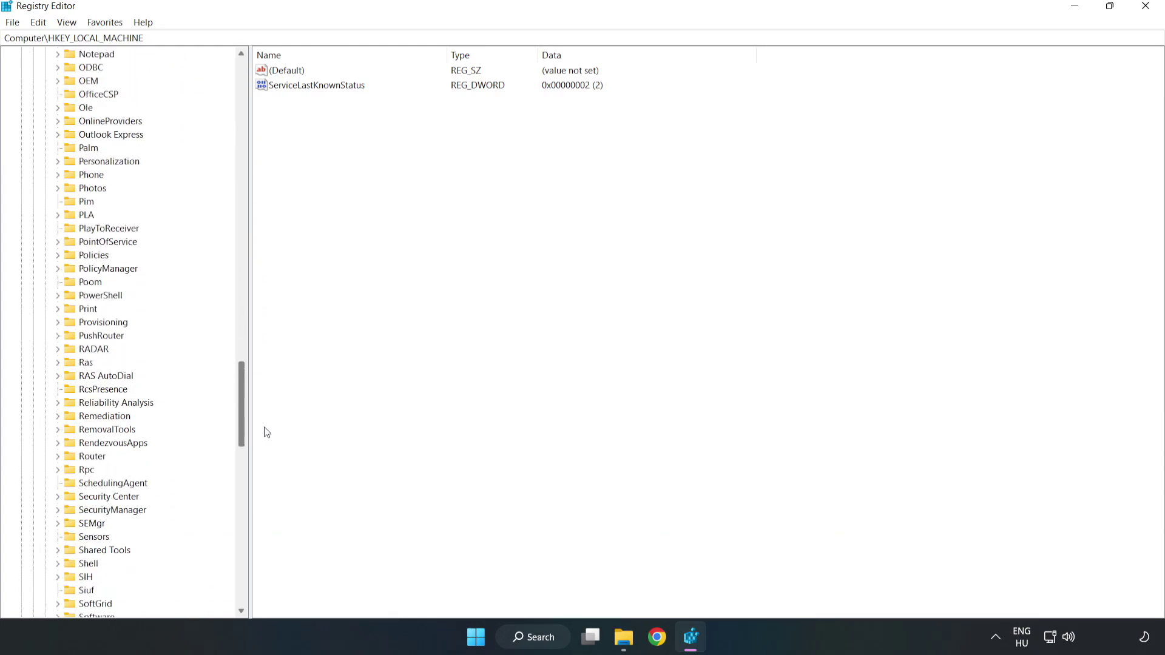
{"action": "left_click", "coordinate": [58, 268]}
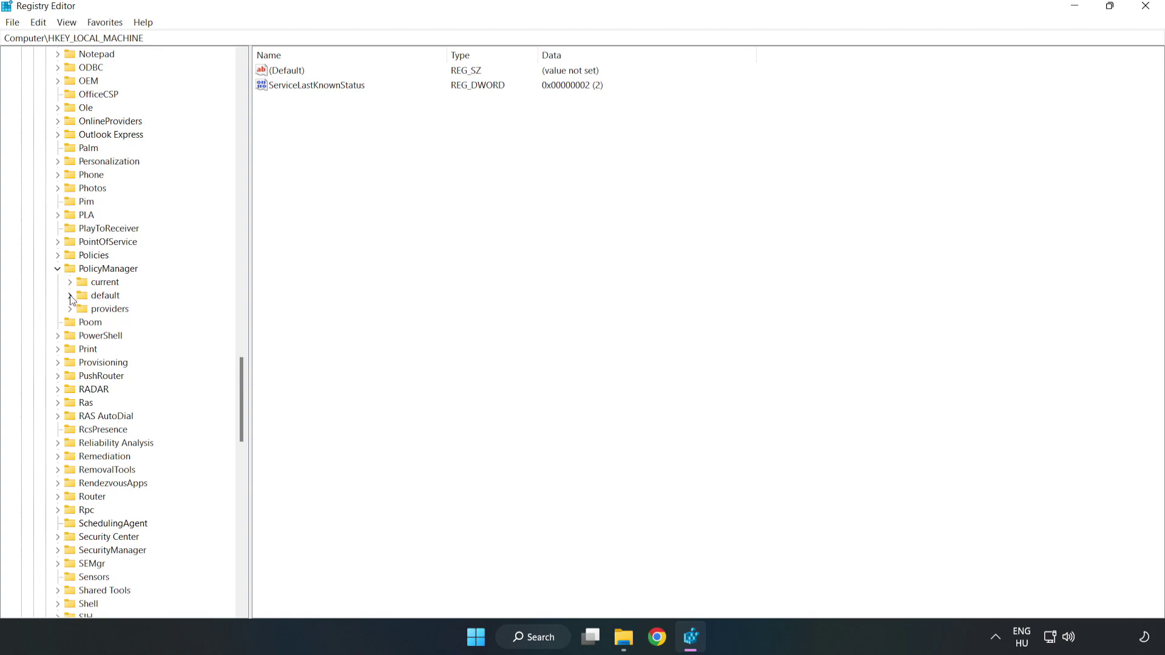
{"action": "left_click", "coordinate": [70, 295]}
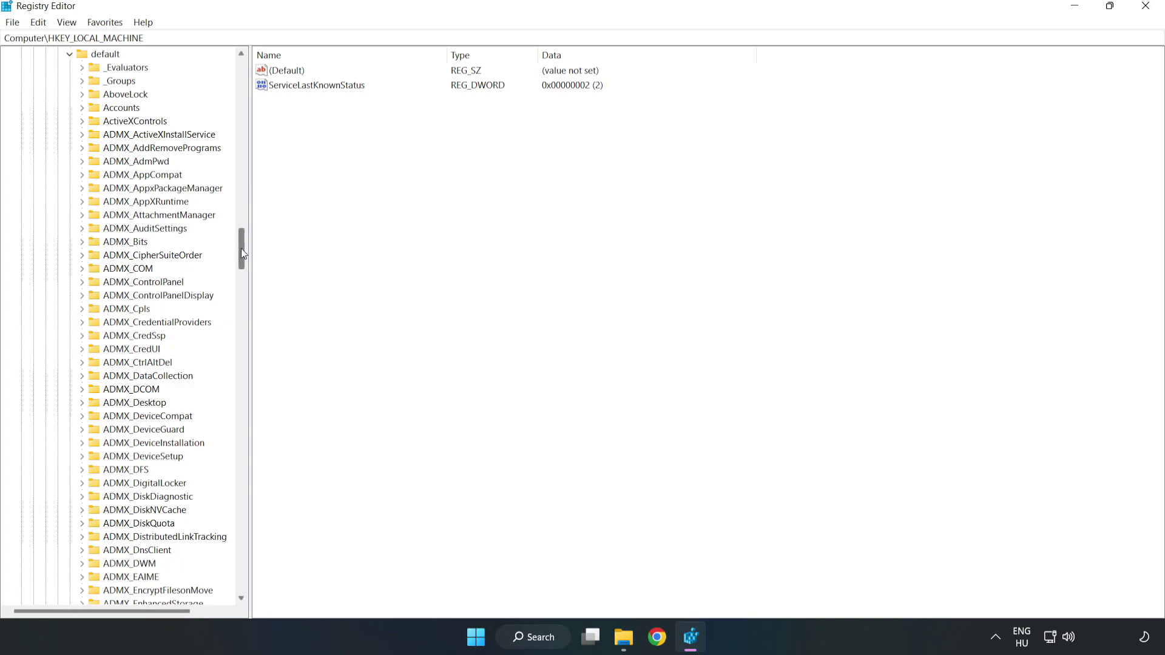
{"action": "left_click_drag", "start_coordinate": [242, 249], "coordinate": [238, 389]}
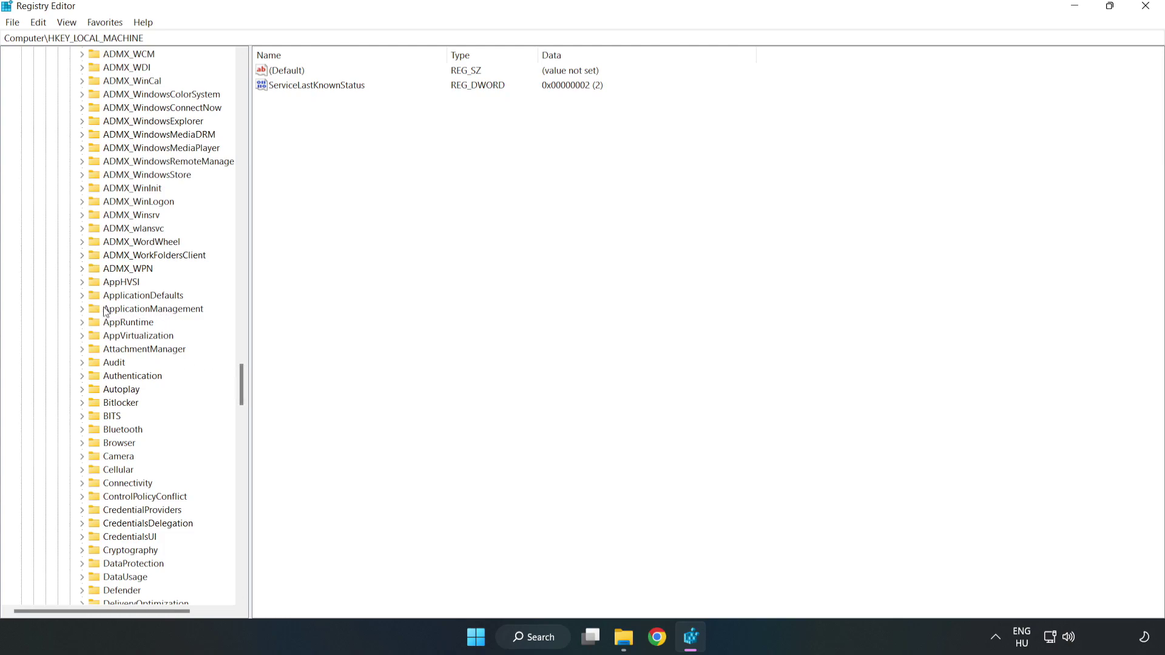
{"action": "left_click", "coordinate": [85, 307]}
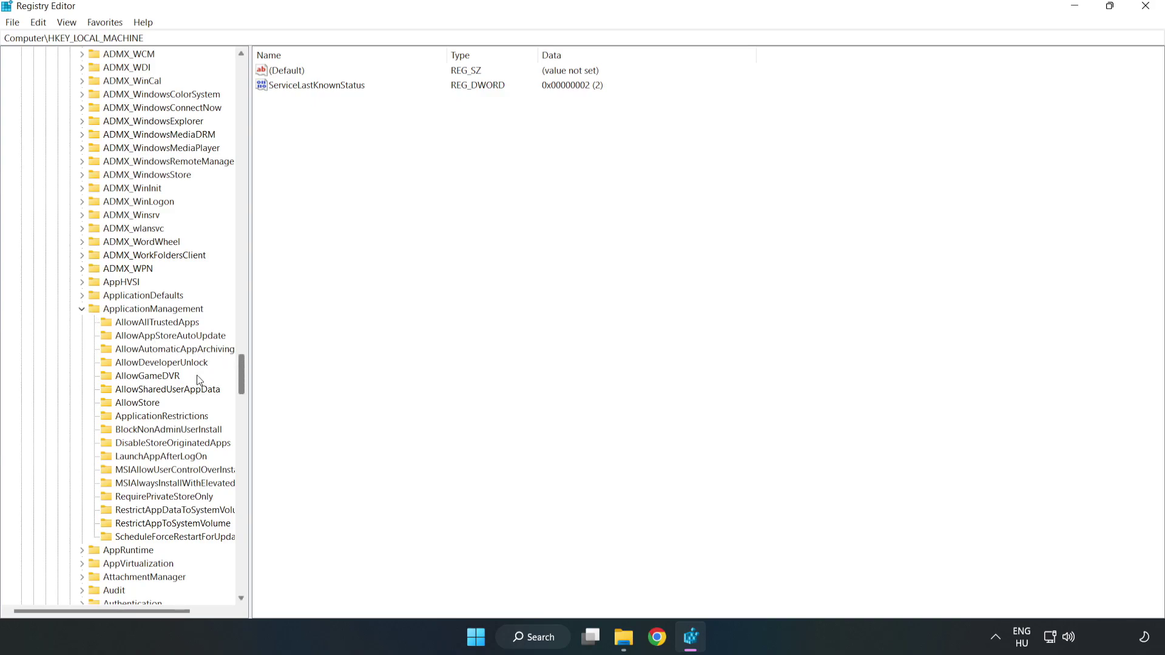
{"action": "left_click", "coordinate": [135, 378]}
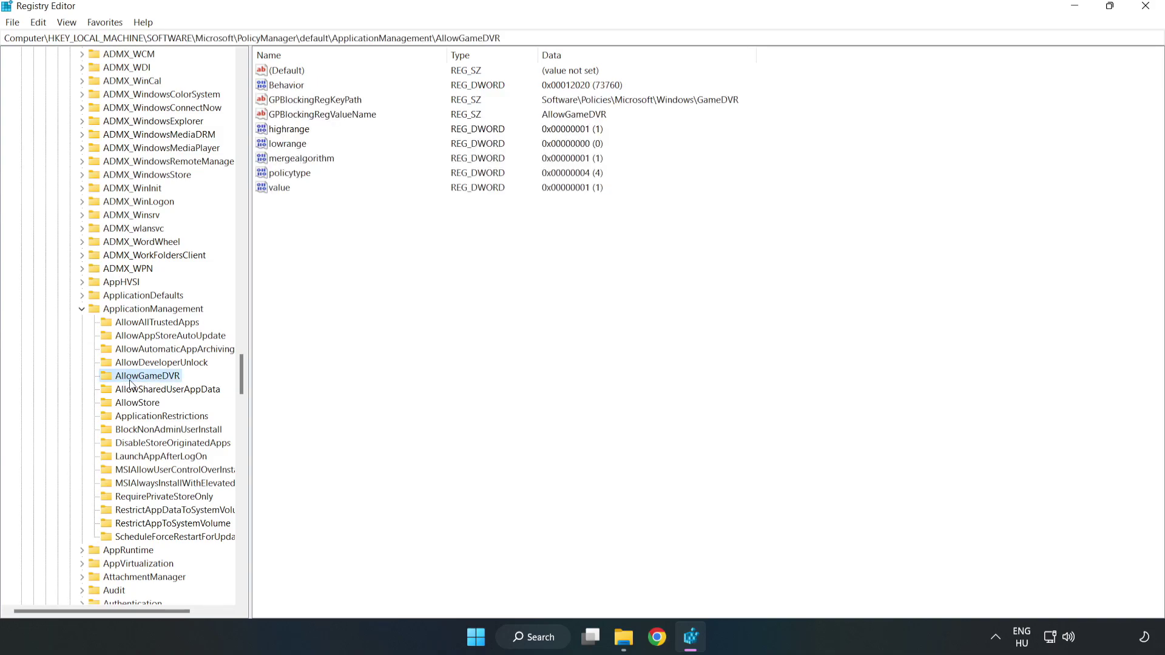
Change the AllowGameDVR 'value' entry's data to 0.
{"action": "left_click", "coordinate": [273, 189]}
{"action": "right_click", "coordinate": [296, 194]}
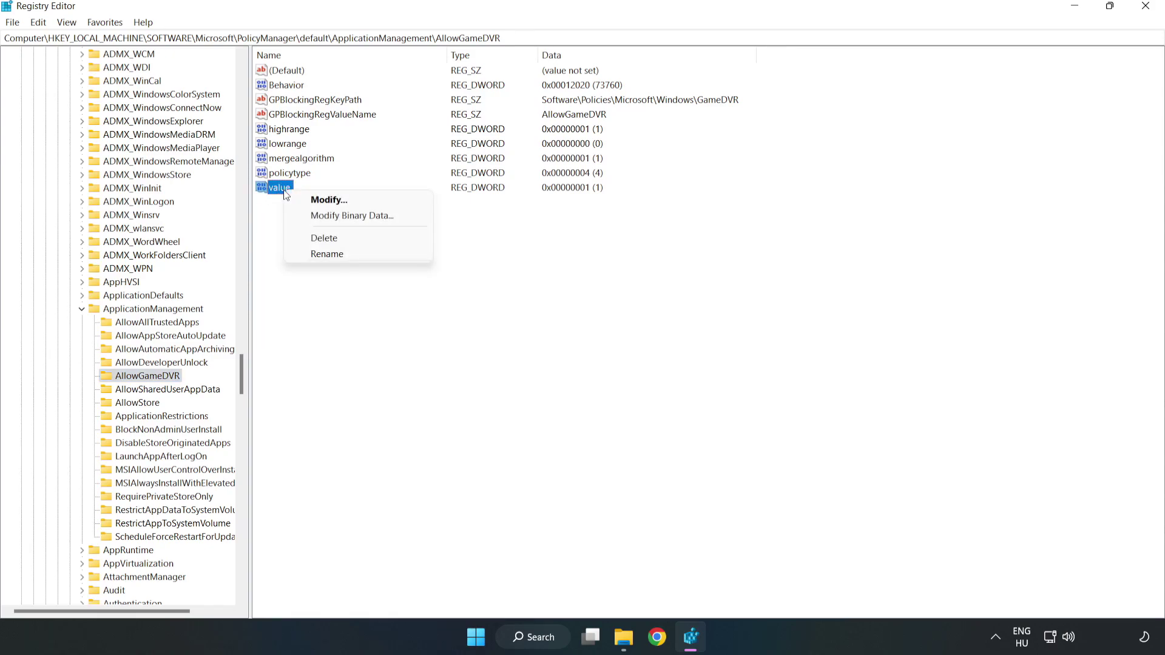
{"action": "left_click", "coordinate": [334, 204]}
{"action": "left_click_drag", "start_coordinate": [220, 68], "coordinate": [593, 241]}
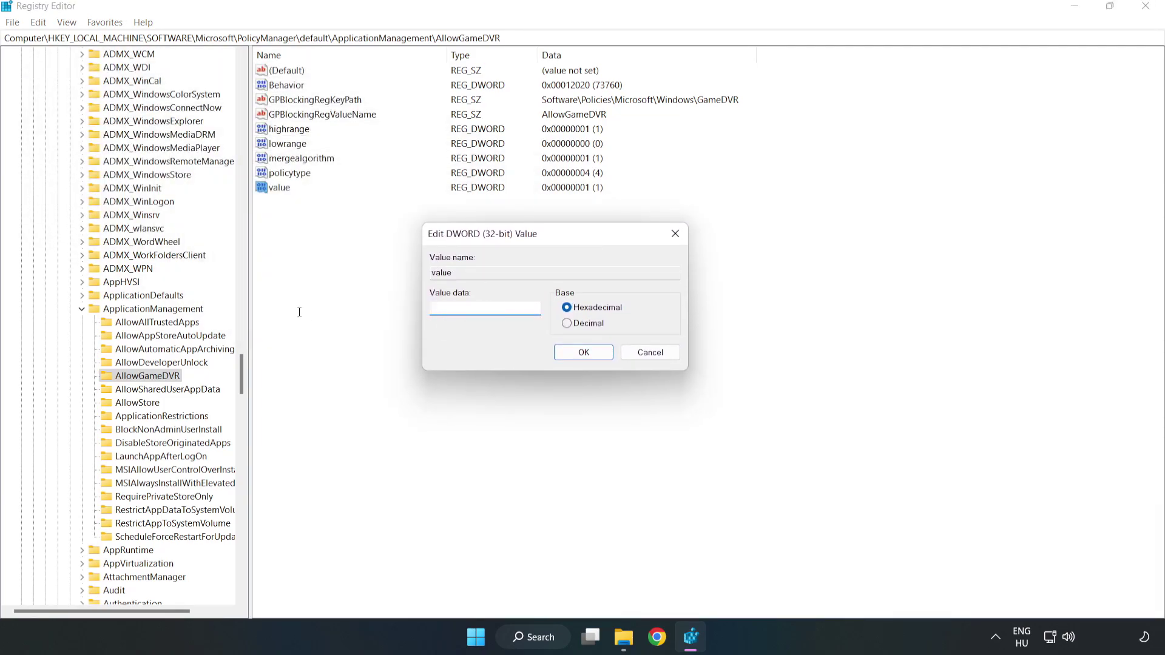
{"action": "type", "text": "0"}
{"action": "left_click", "coordinate": [584, 353]}
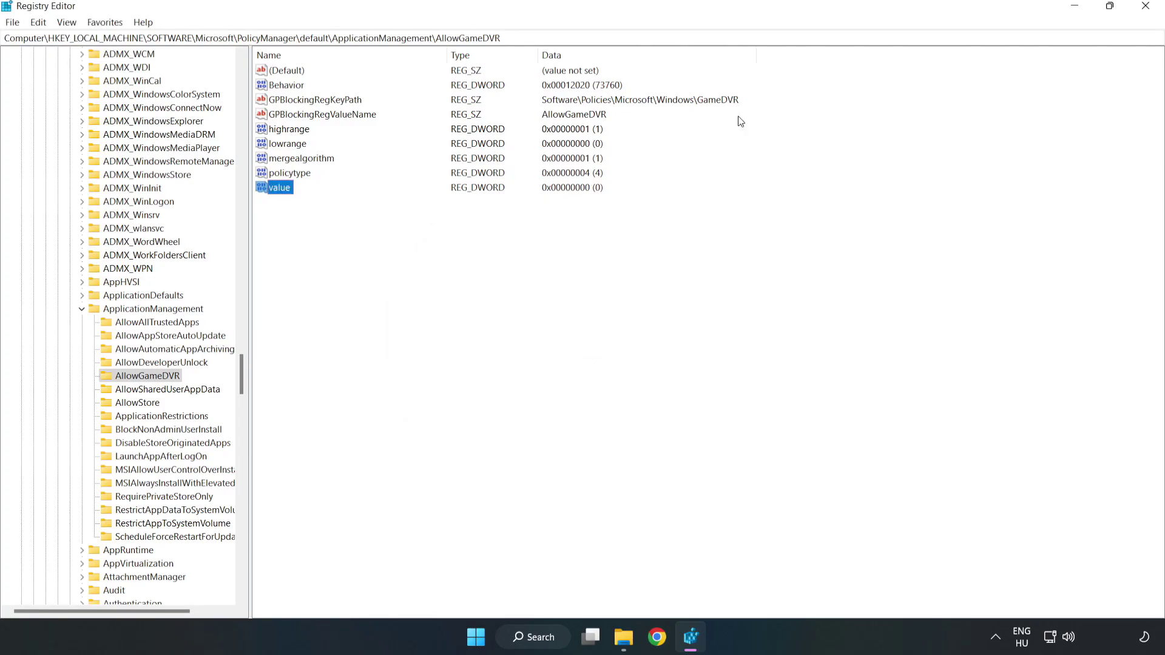
Close Registry Editor and download dxwebsetup.exe, the DirectX End-User Runtime Web Installer, in Chrome.
{"action": "left_click", "coordinate": [1146, 7]}
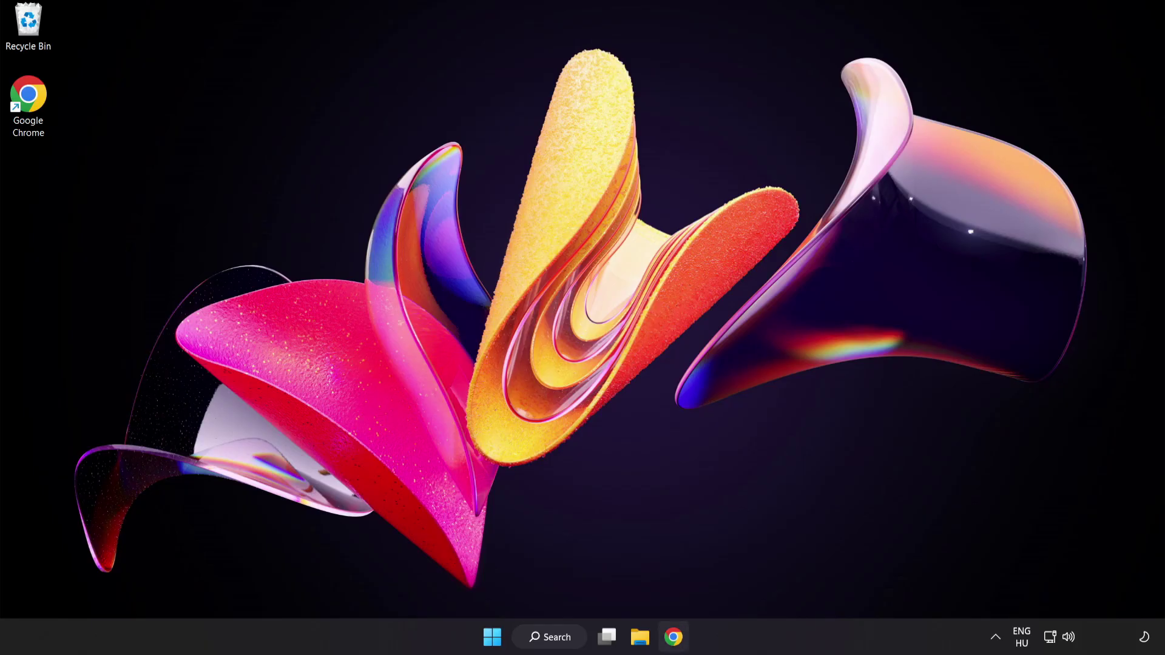
{"action": "left_click", "coordinate": [672, 637]}
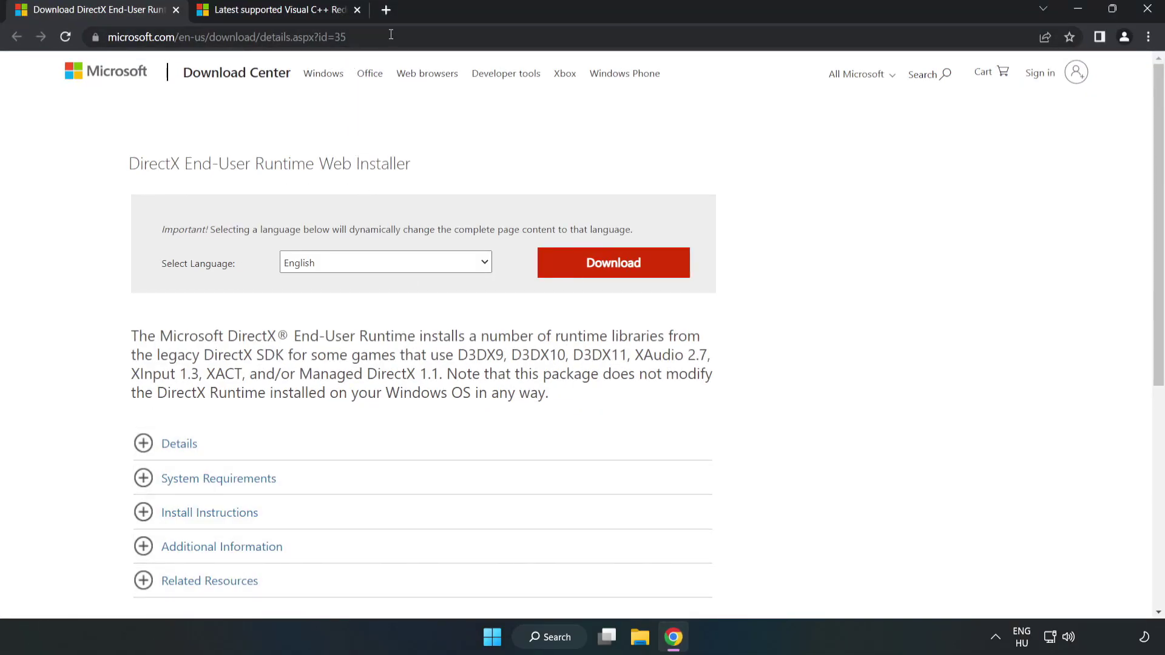
{"action": "left_click", "coordinate": [121, 36]}
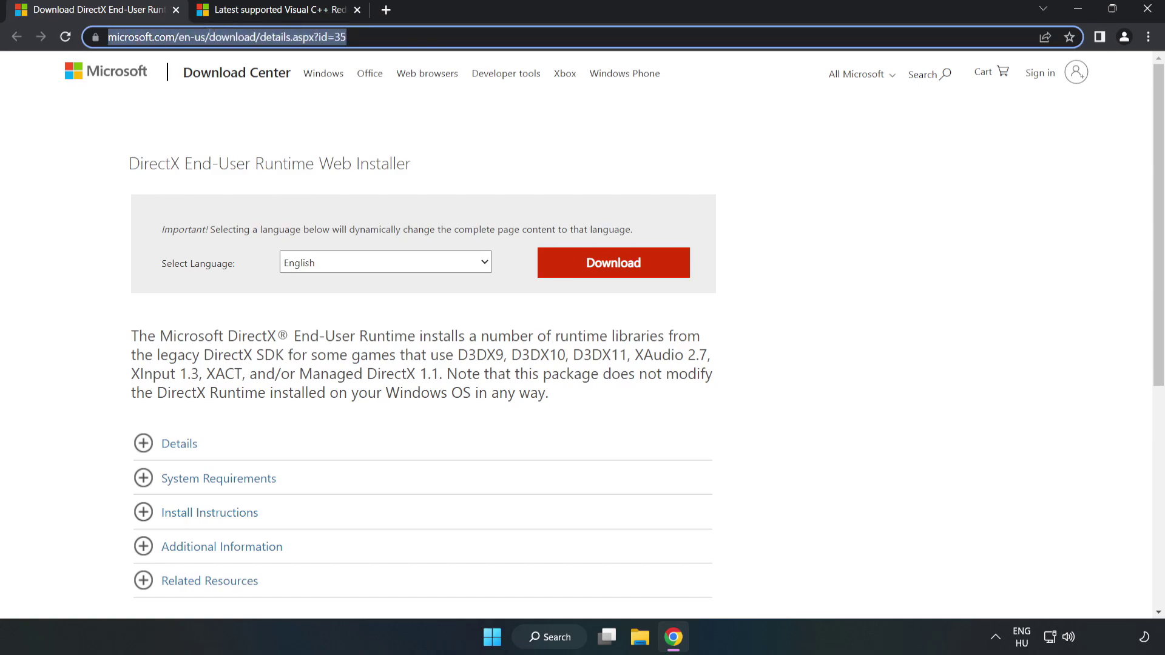
{"action": "left_click", "coordinate": [473, 144]}
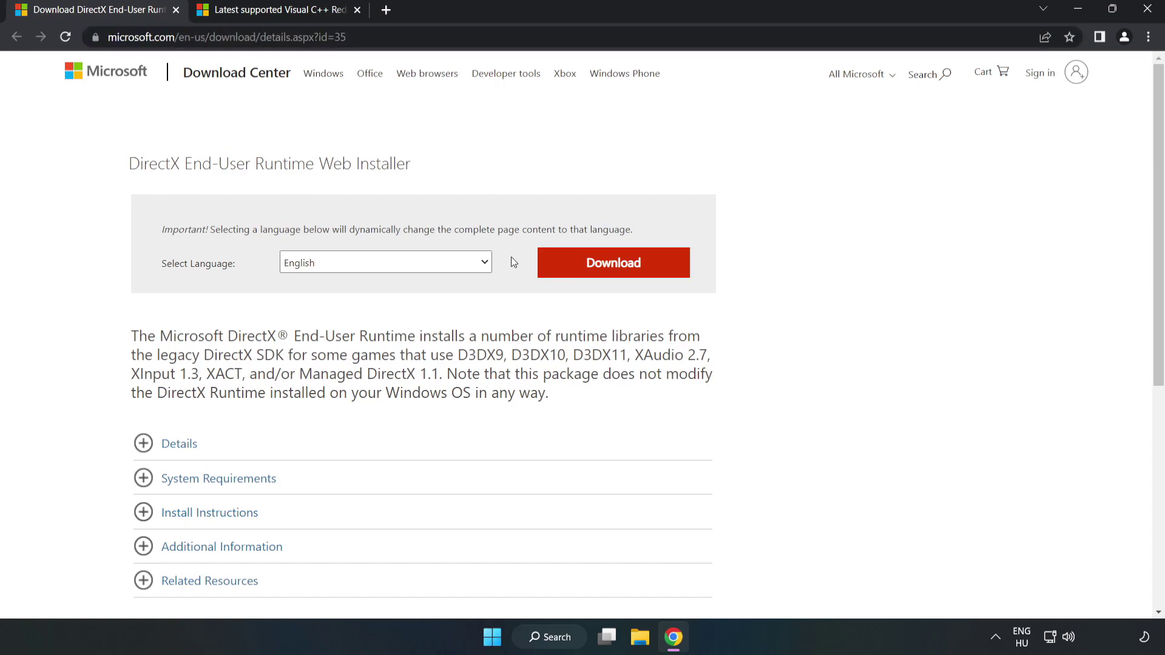
{"action": "left_click", "coordinate": [622, 277]}
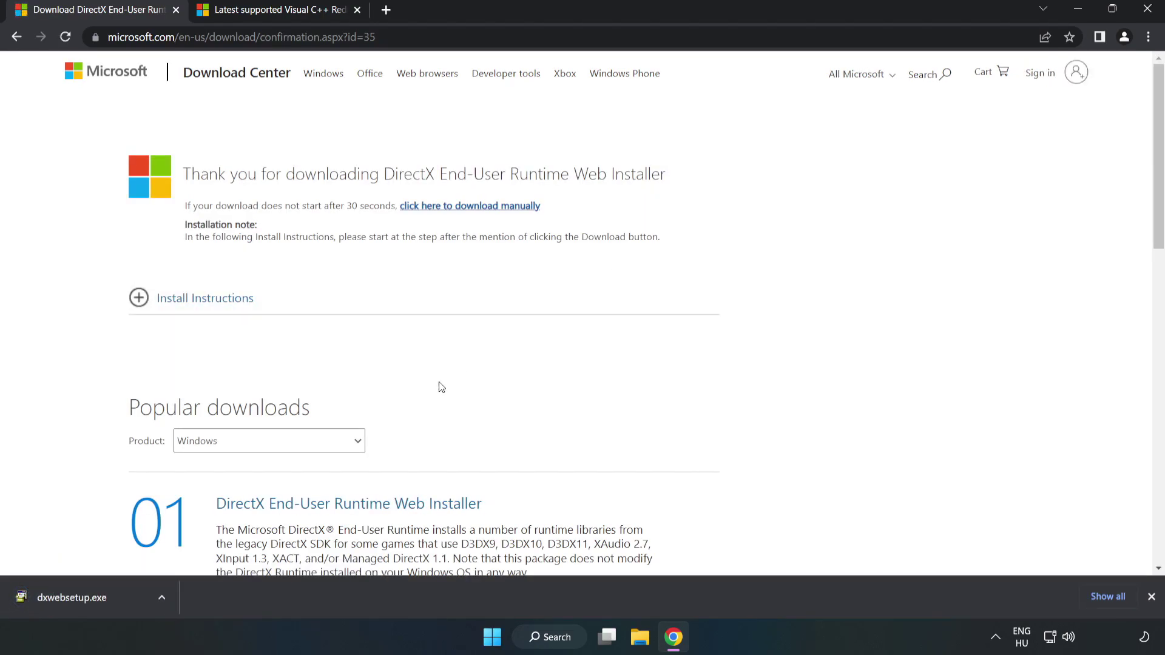
Run dxwebsetup.exe, accept the license, skip the Bing Bar, and finish DirectX setup.
{"action": "left_click", "coordinate": [117, 600]}
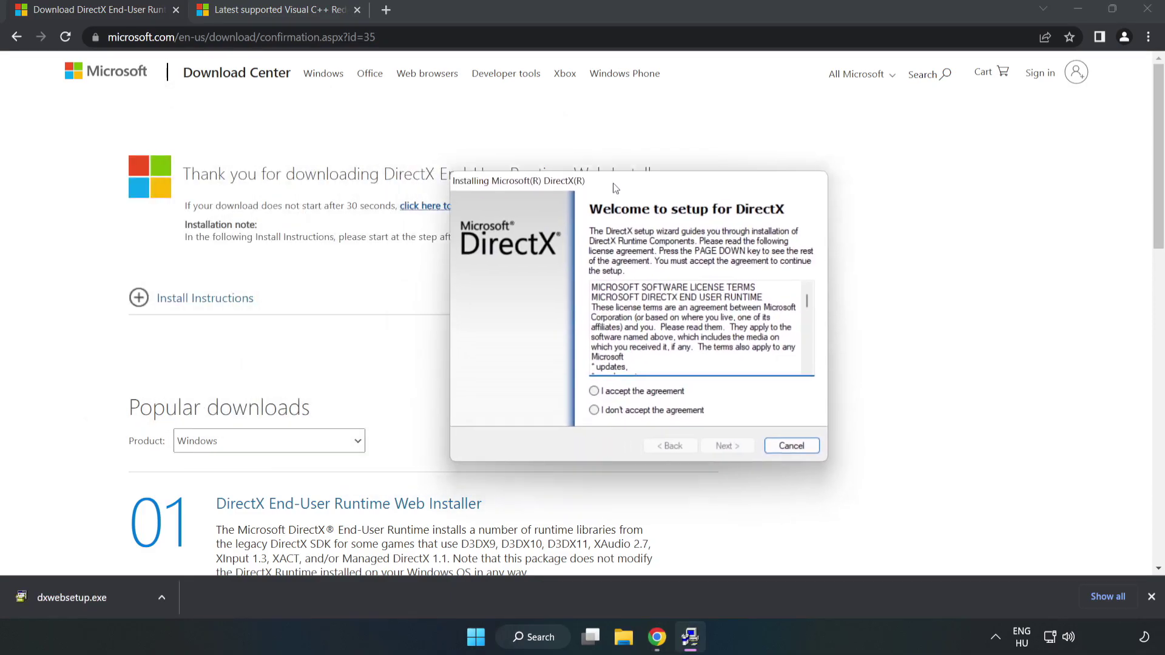
{"action": "left_click_drag", "start_coordinate": [750, 282], "coordinate": [750, 340]}
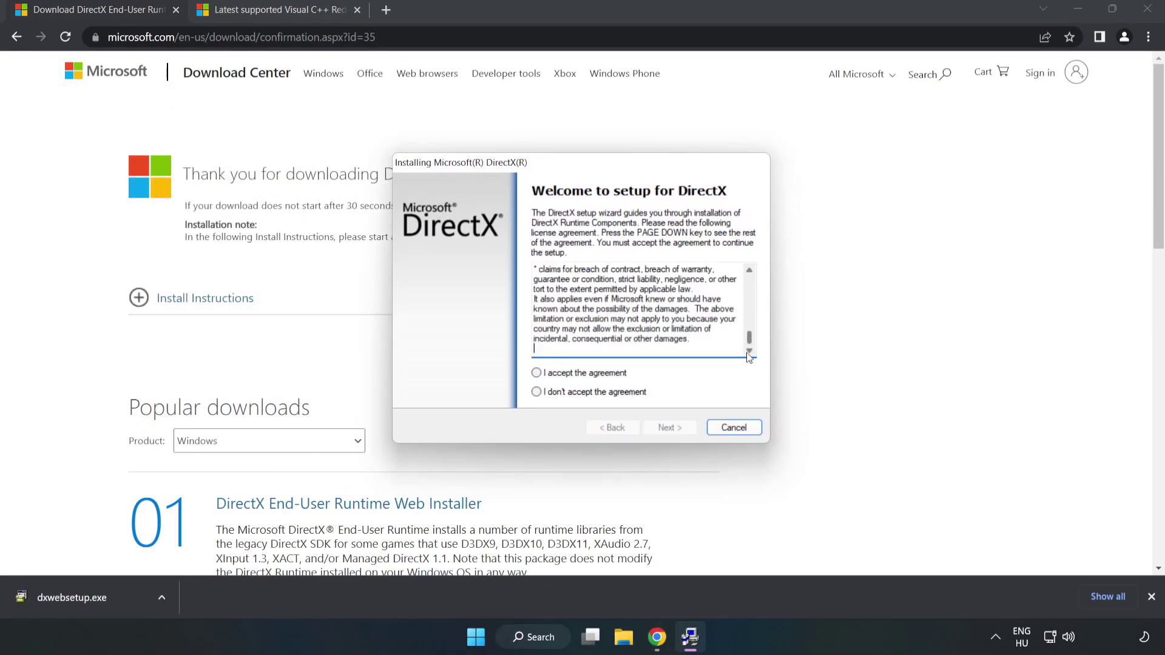
{"action": "left_click", "coordinate": [537, 374]}
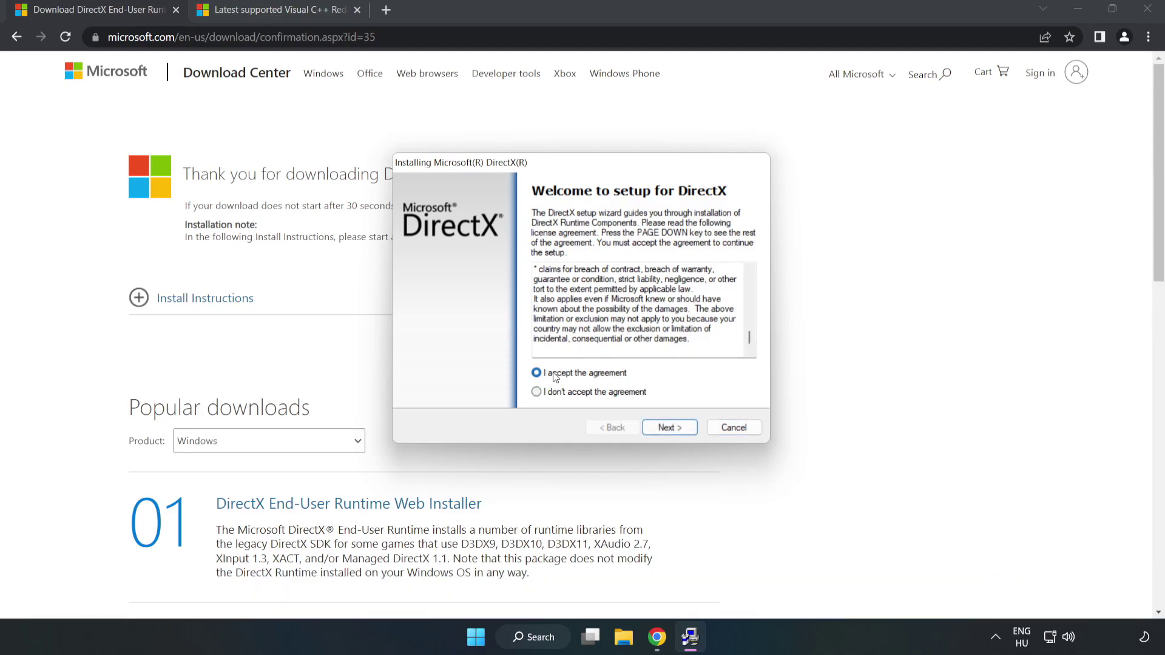
{"action": "left_click", "coordinate": [675, 428]}
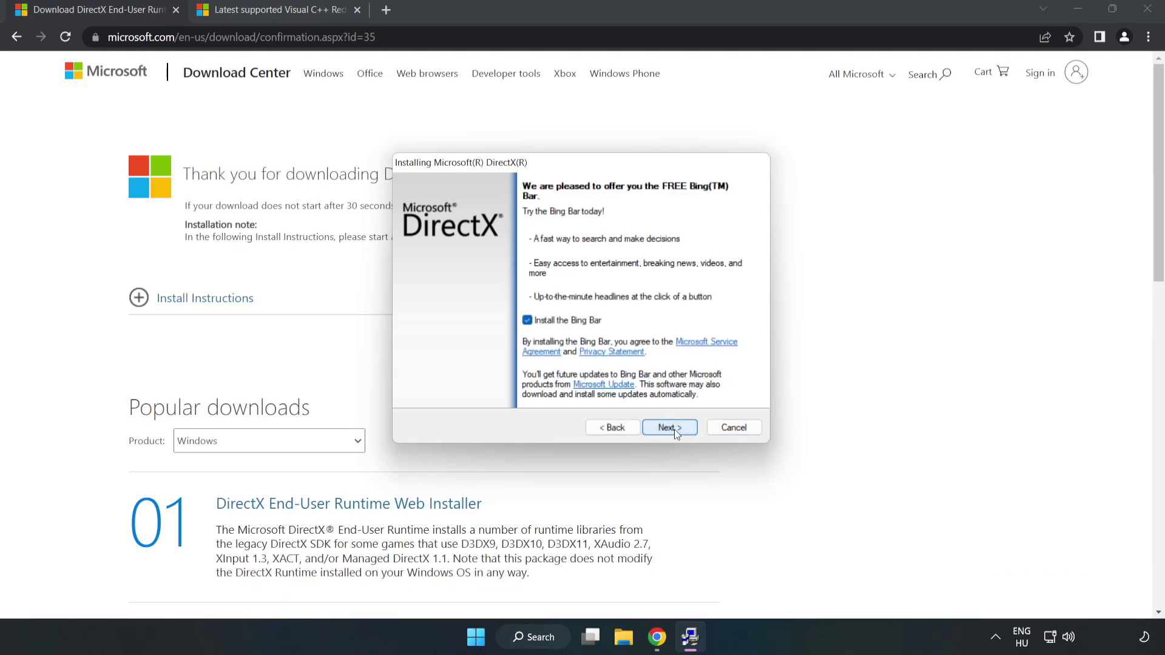
{"action": "left_click", "coordinate": [527, 321]}
{"action": "left_click", "coordinate": [672, 428]}
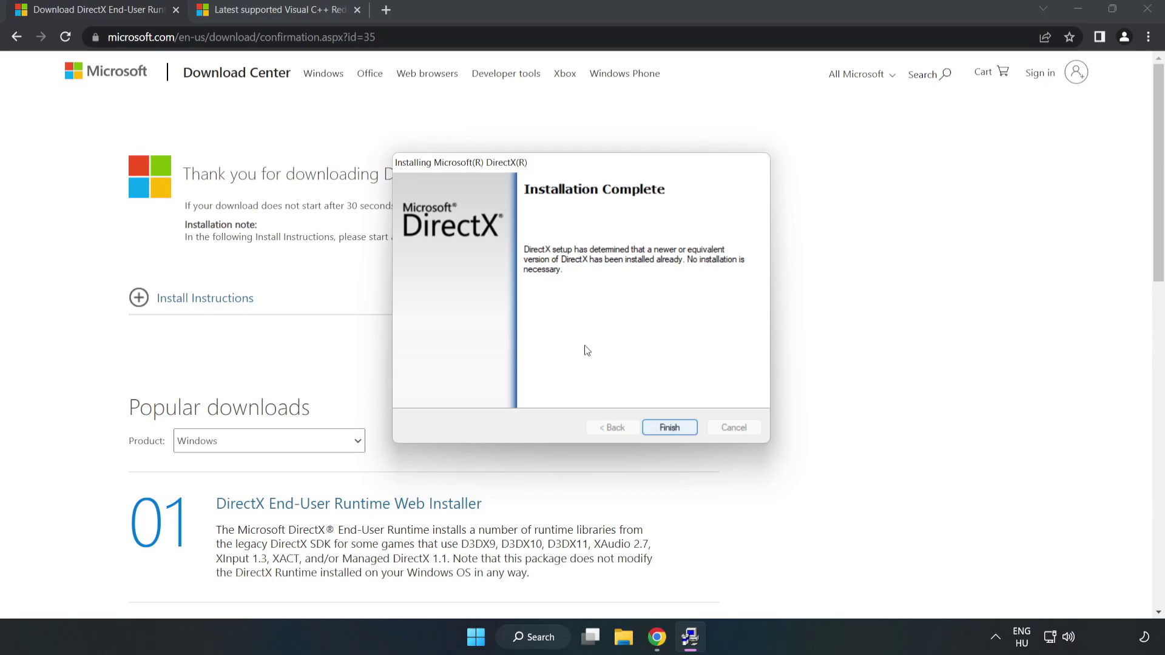
{"action": "left_click", "coordinate": [669, 427]}
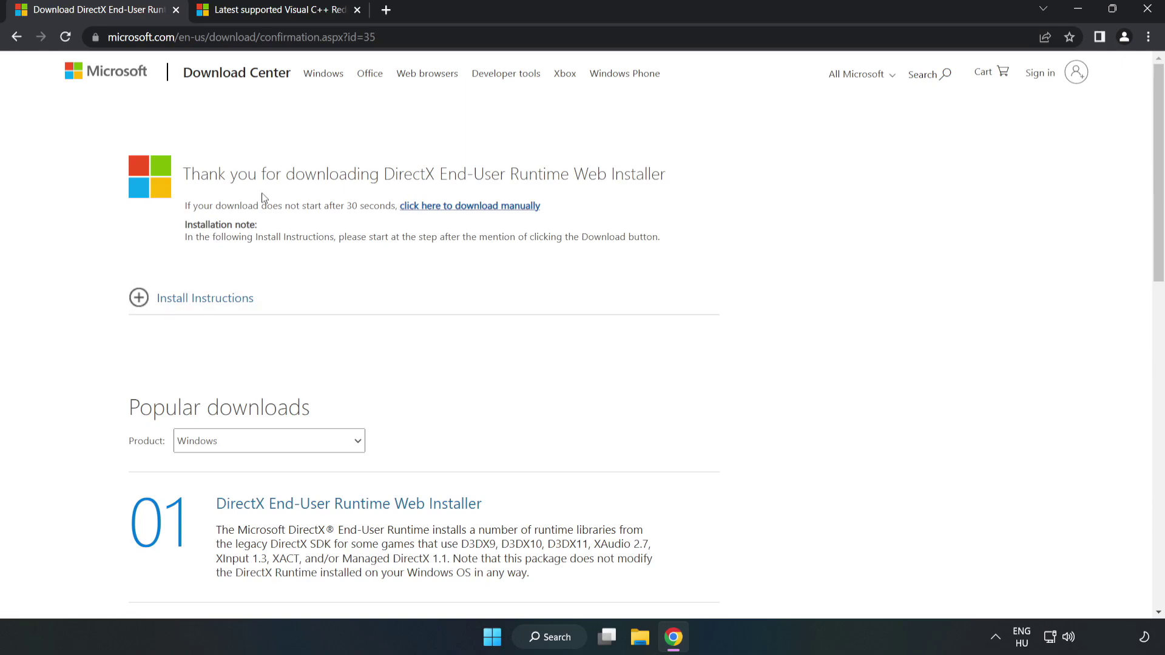
Close the DirectX tab and scroll Microsoft Learn to the Visual C++ redistributable table.
{"action": "left_click", "coordinate": [176, 10]}
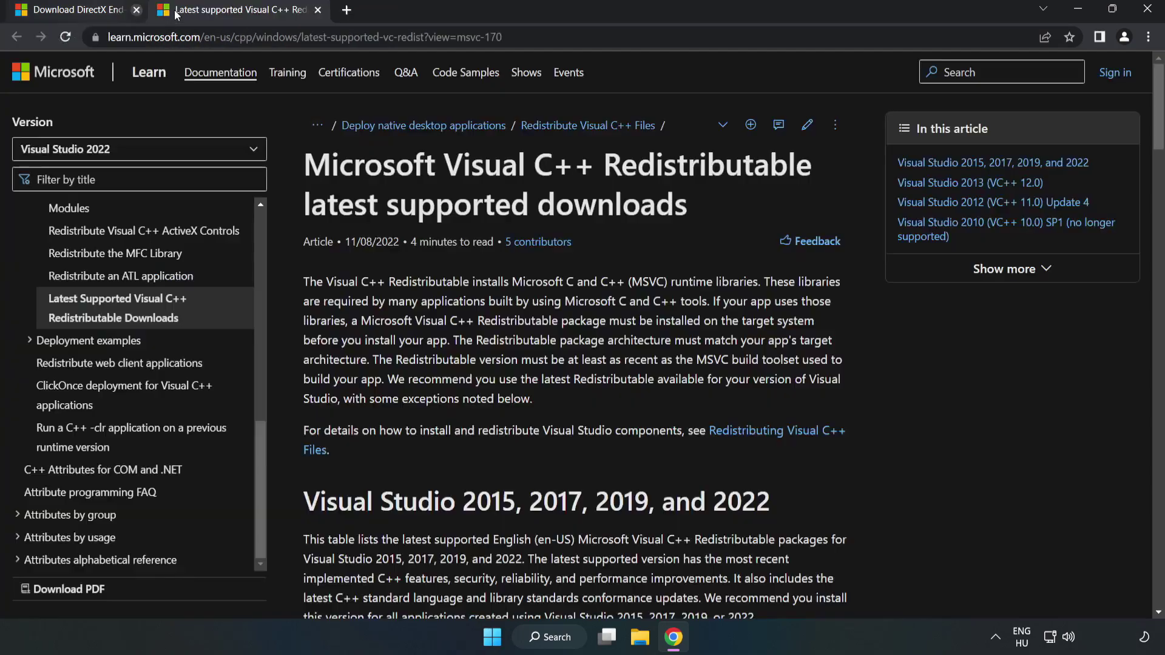
{"action": "left_click", "coordinate": [492, 35]}
{"action": "left_click", "coordinate": [598, 201]}
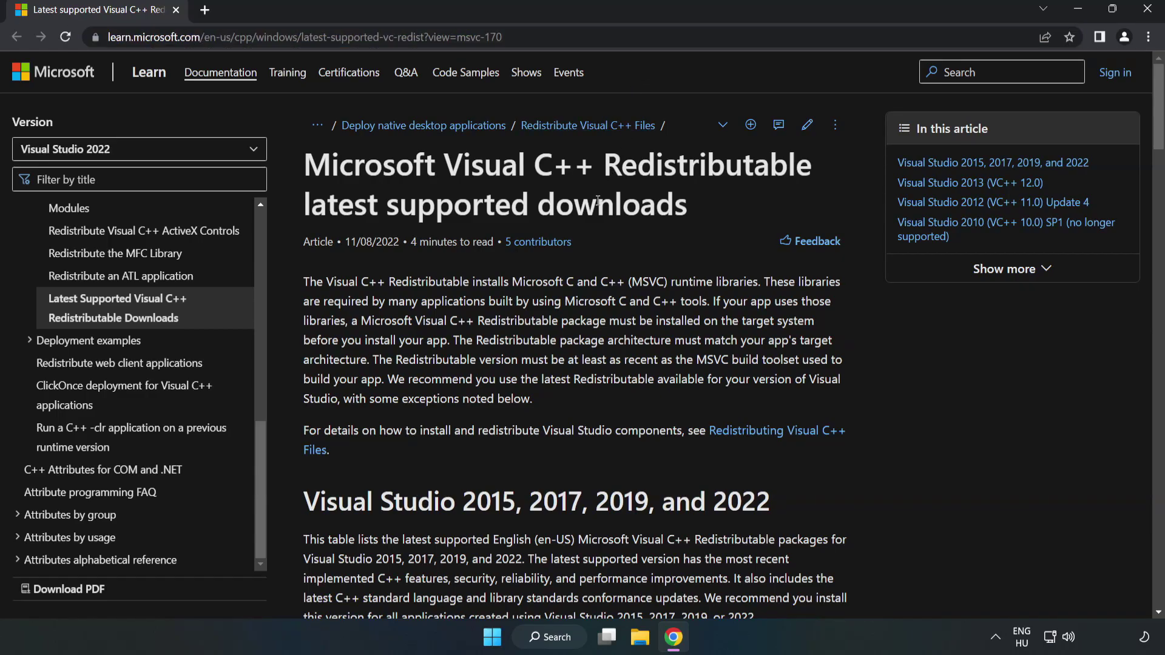
{"action": "left_click_drag", "start_coordinate": [1159, 131], "coordinate": [1159, 186]}
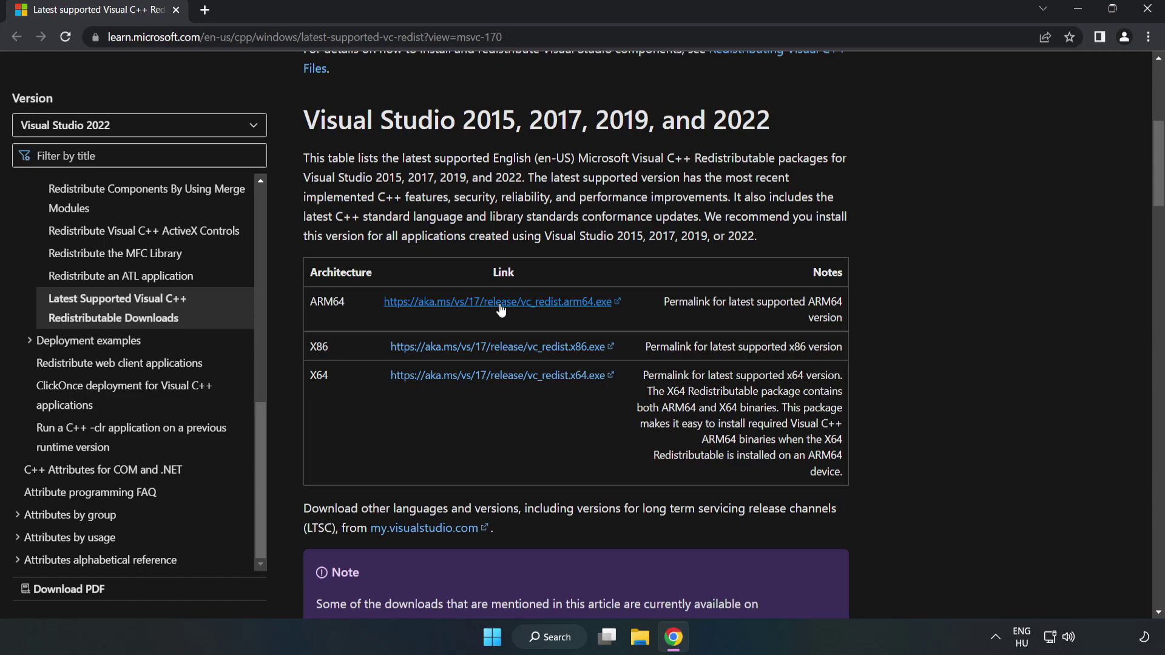
Download the ARM64, x86 and x64 redistributables, allowing multiple downloads, and launch VC_redist.arm64.exe.
{"action": "left_click", "coordinate": [503, 307]}
{"action": "left_click", "coordinate": [509, 347]}
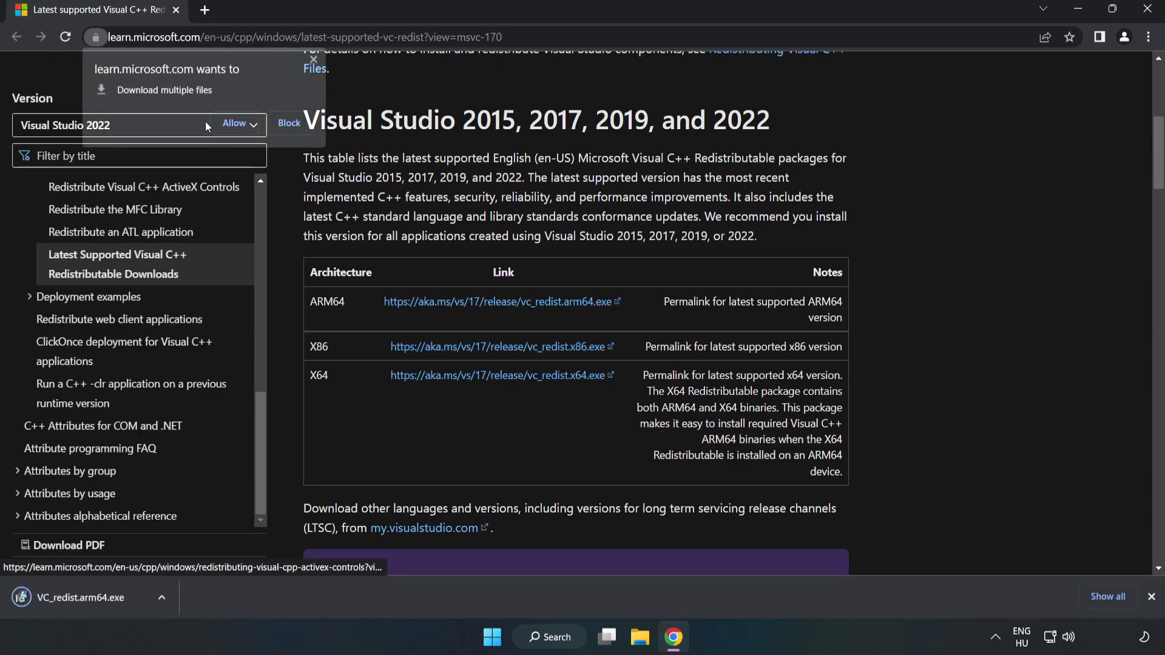
{"action": "left_click", "coordinate": [235, 123]}
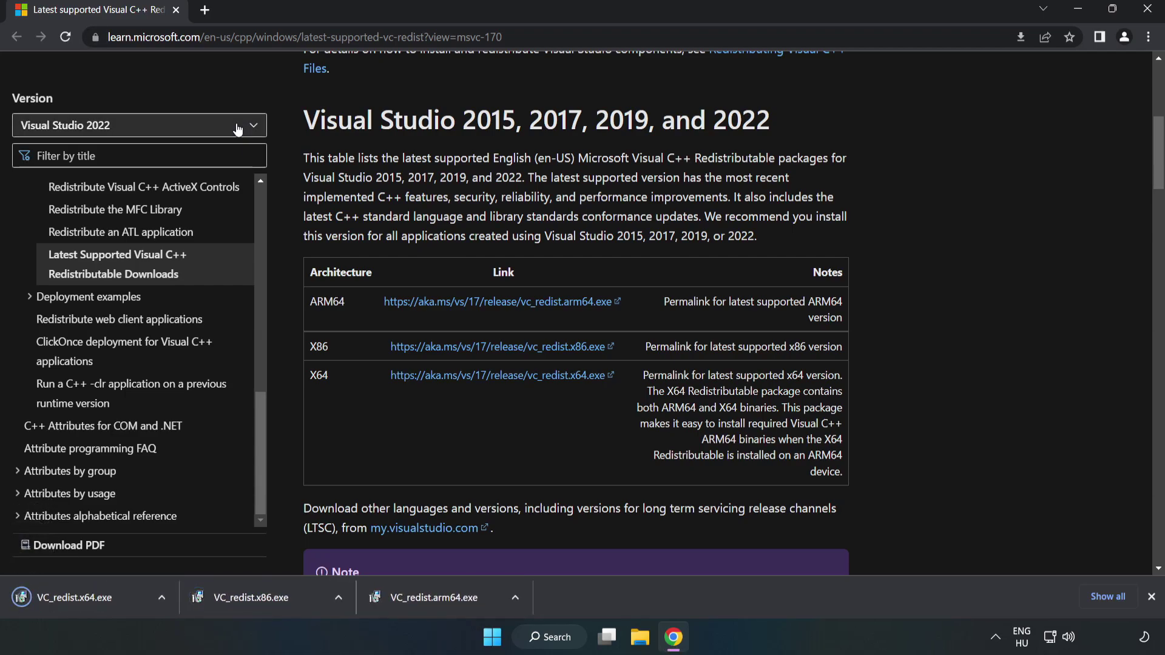
{"action": "left_click", "coordinate": [447, 603]}
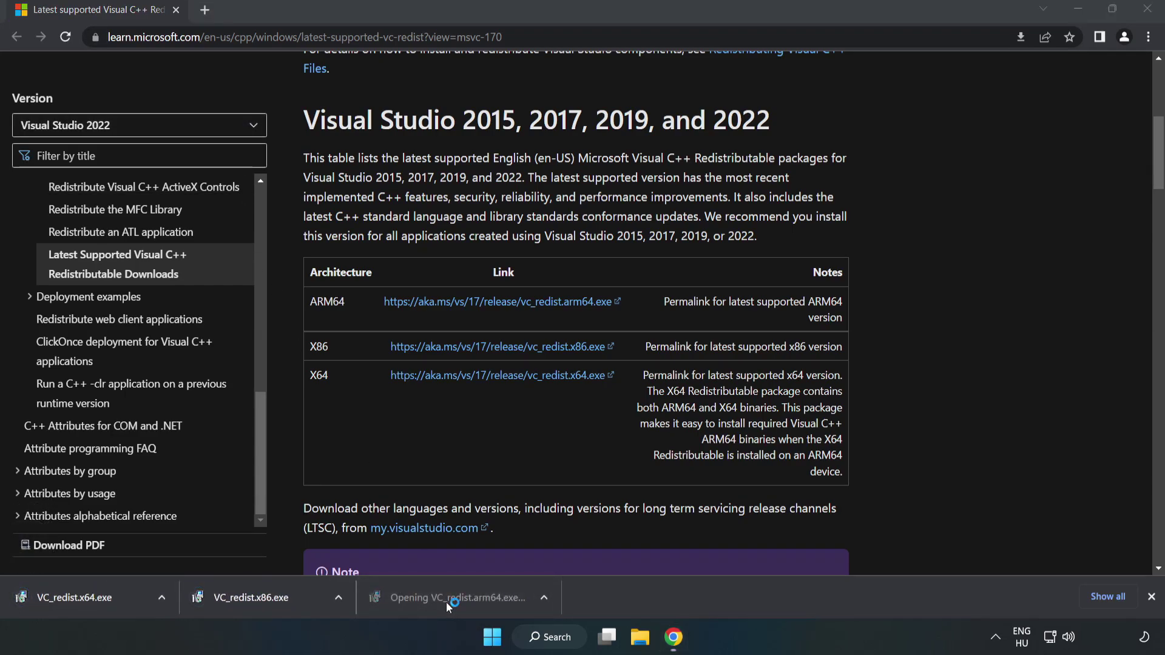
{"action": "left_click_drag", "start_coordinate": [746, 297], "coordinate": [702, 381]}
Accept the license and attempt the ARM64 redistributable install, closing it after it fails.
{"action": "left_click", "coordinate": [513, 380]}
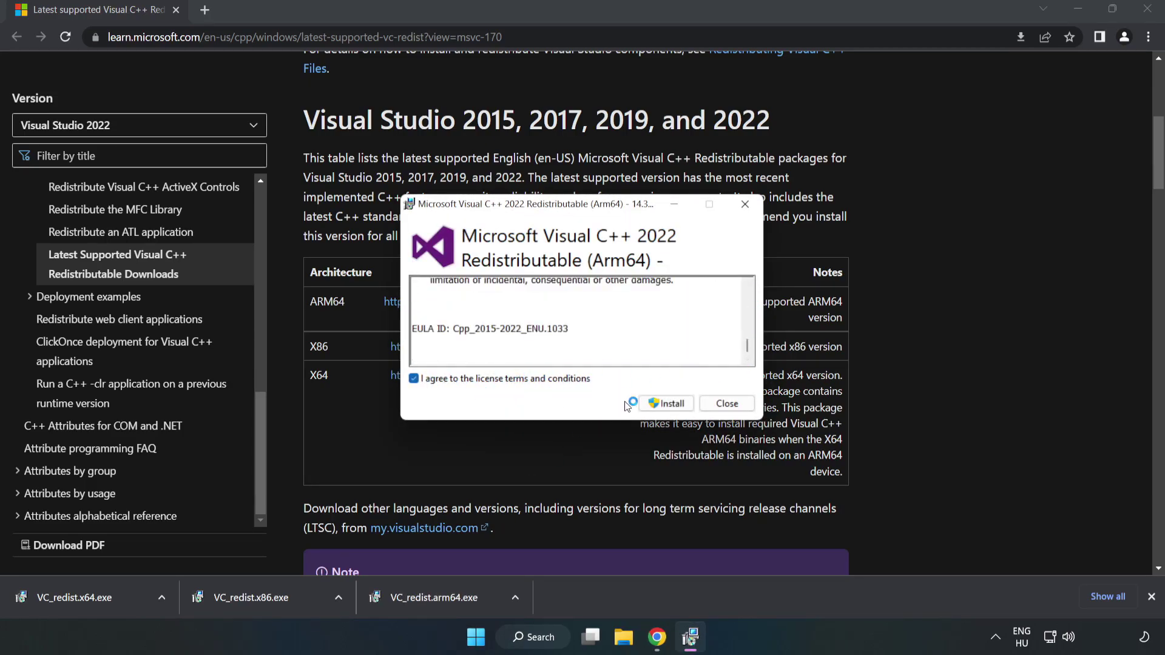
{"action": "left_click", "coordinate": [666, 408]}
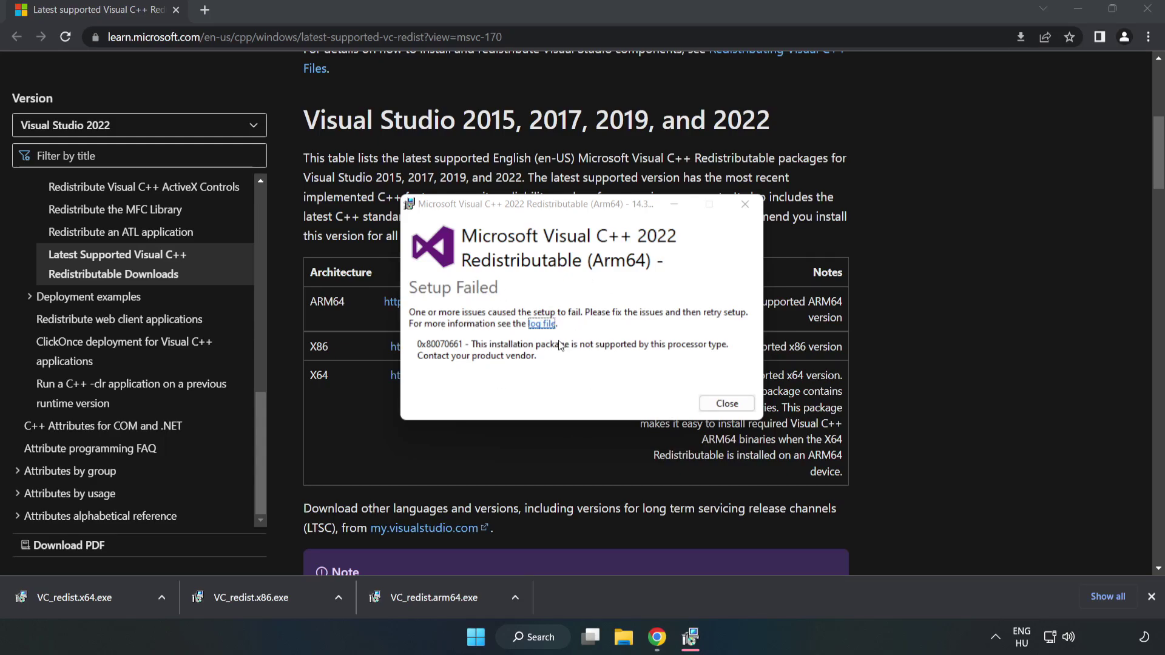
{"action": "left_click", "coordinate": [727, 404]}
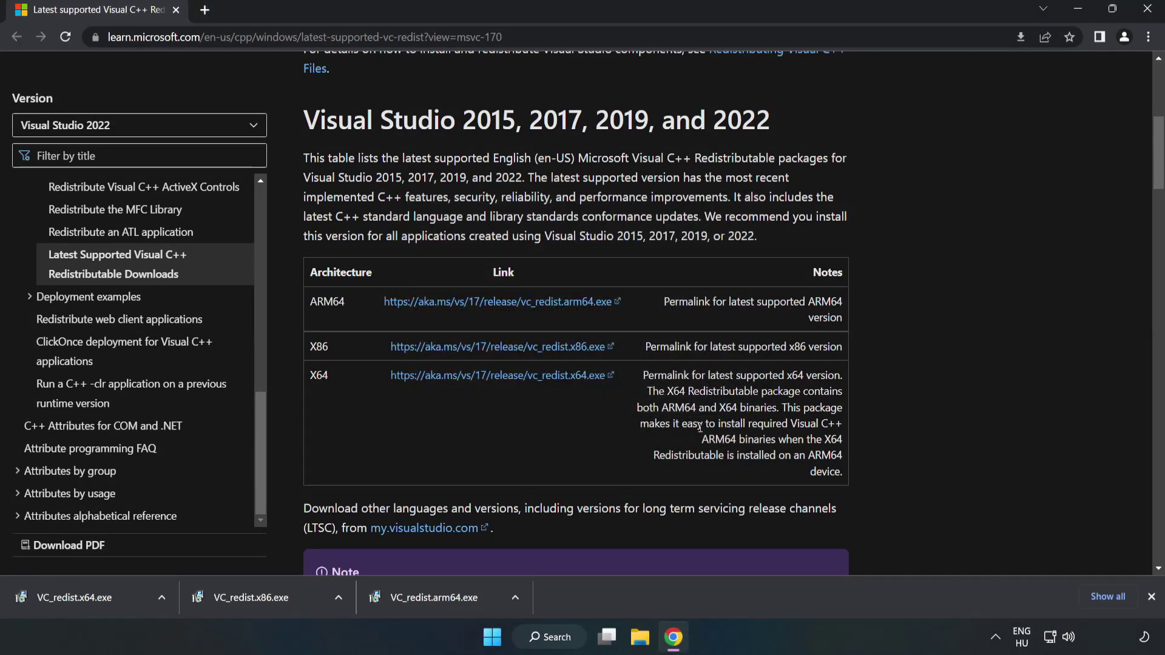
{"action": "left_click", "coordinate": [277, 597]}
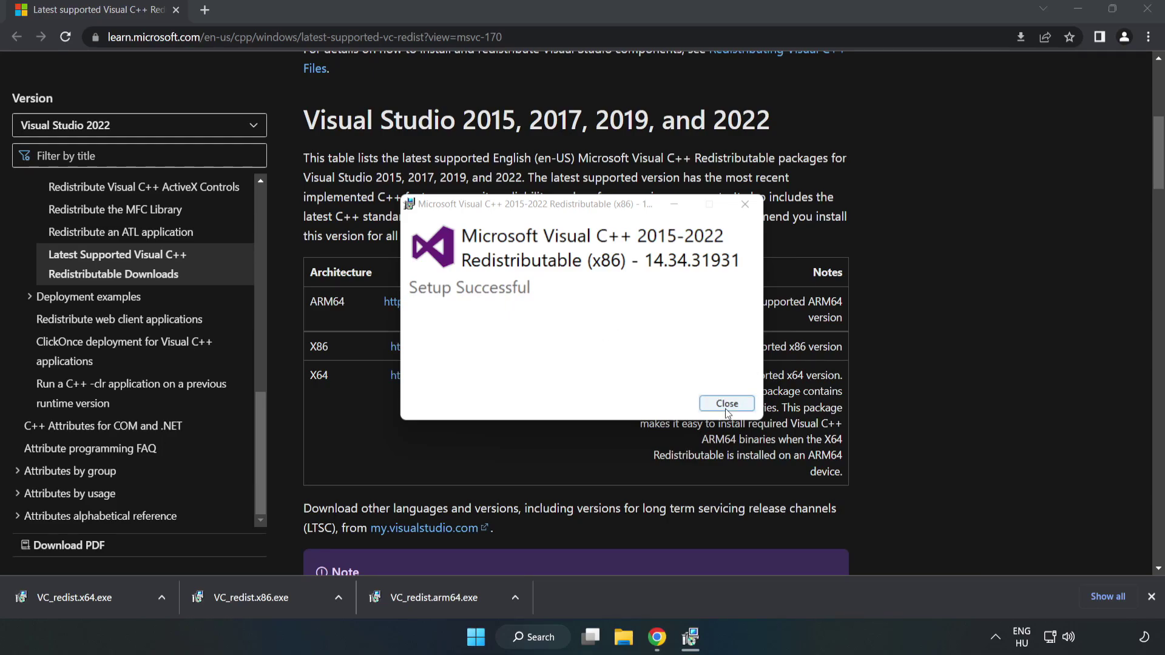
{"action": "left_click", "coordinate": [727, 404]}
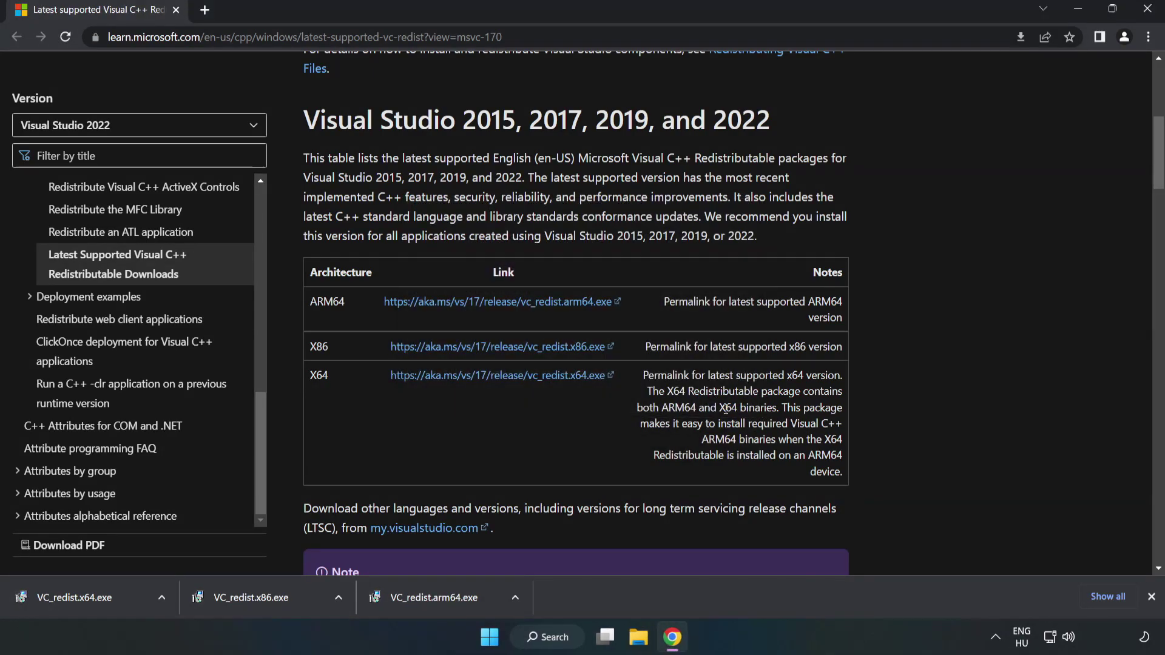
{"action": "left_click", "coordinate": [63, 594]}
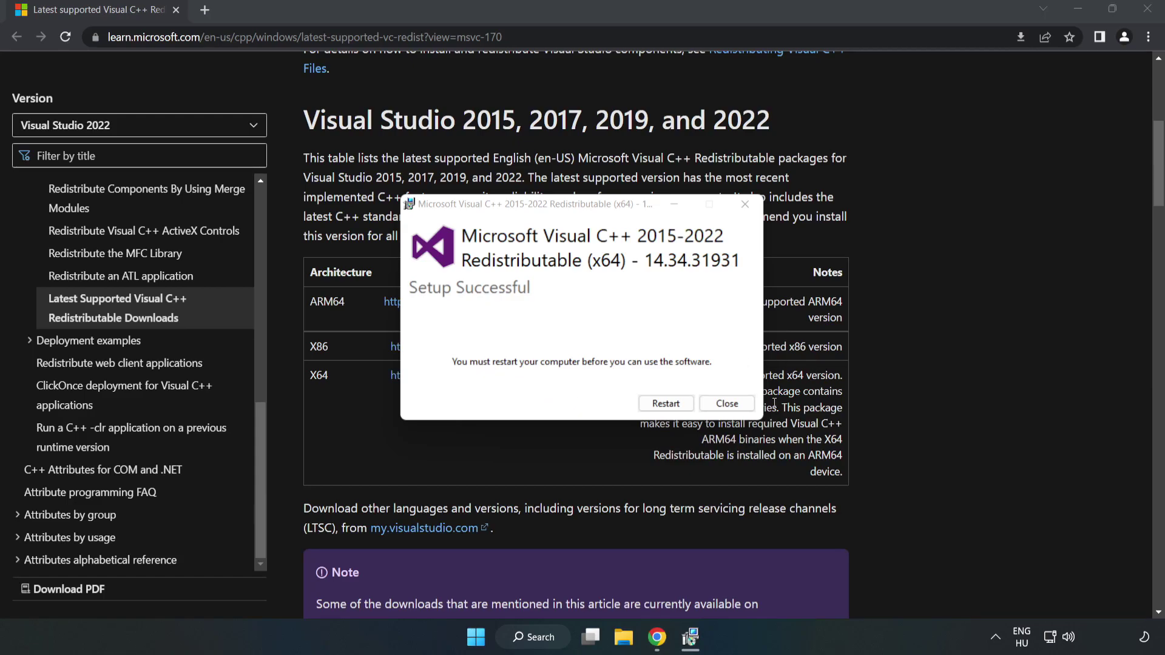
{"action": "left_click", "coordinate": [726, 405]}
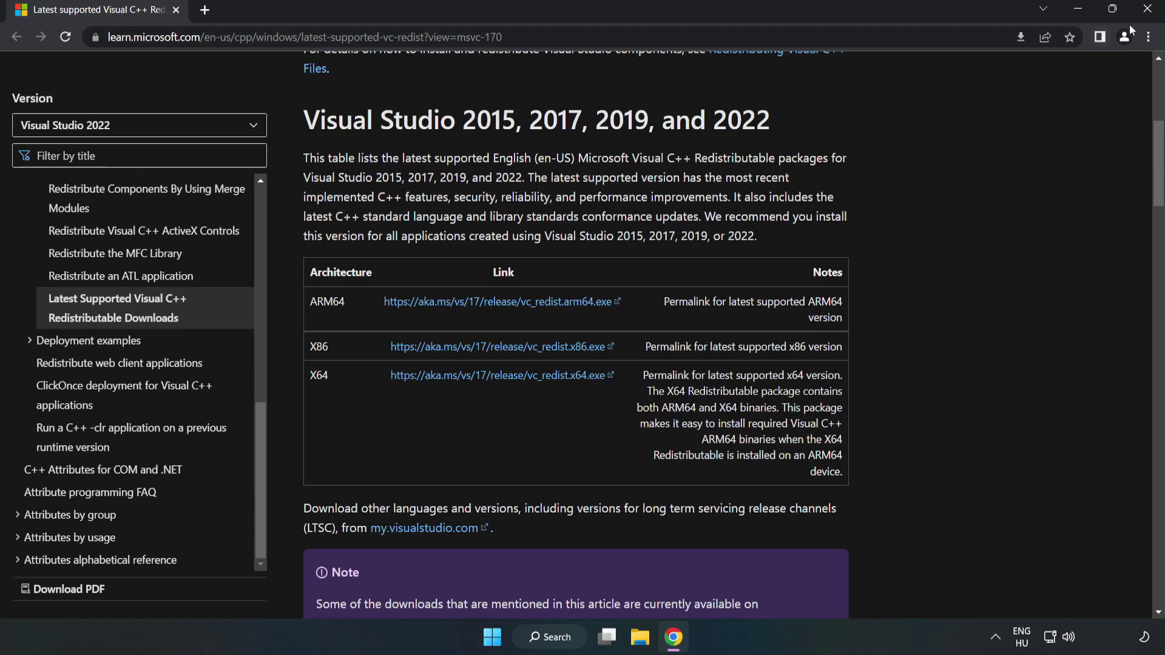
Close Chrome and show the Start menu's power options to restart.
{"action": "left_click", "coordinate": [1149, 14]}
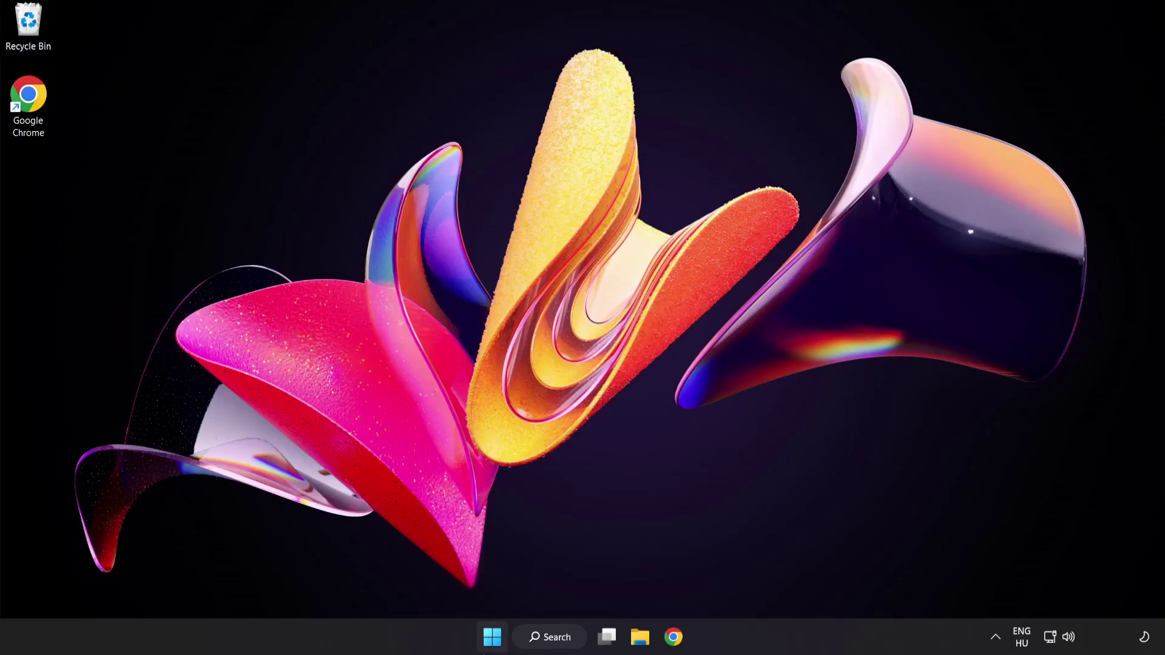
{"action": "left_click", "coordinate": [492, 636]}
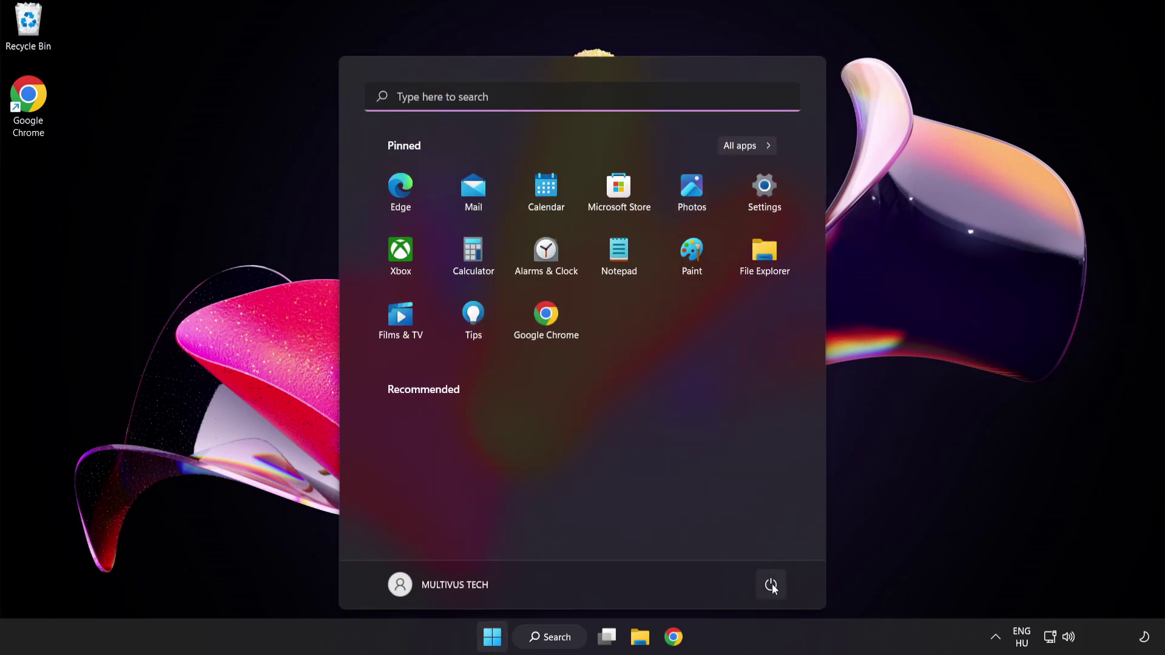
{"action": "left_click", "coordinate": [771, 584]}
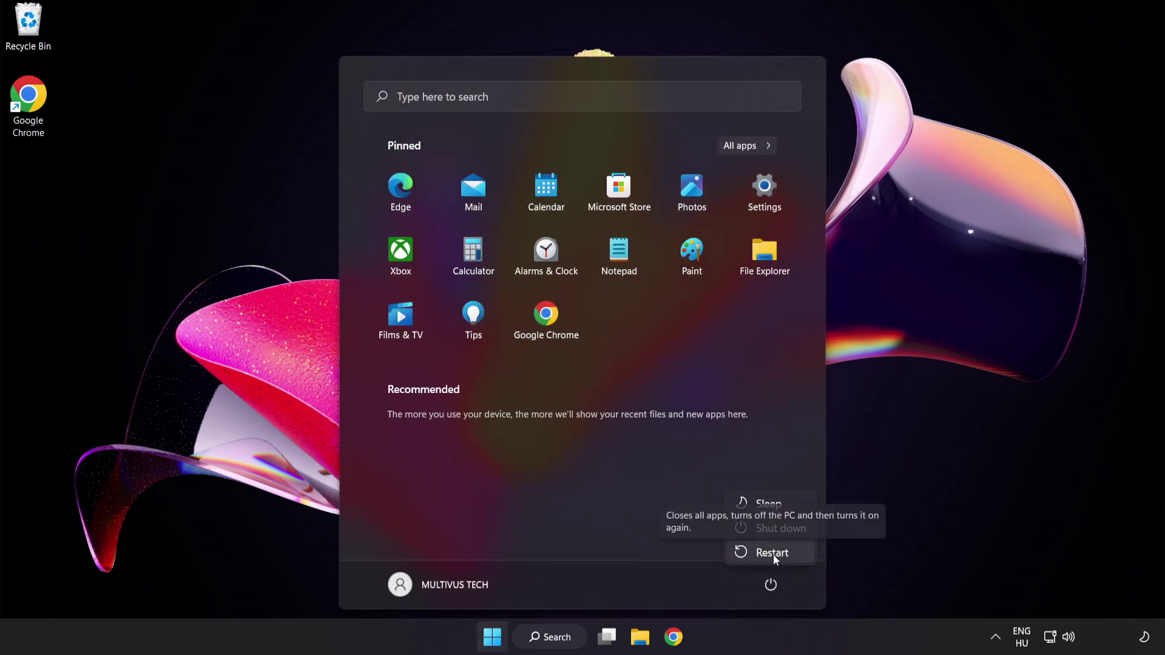